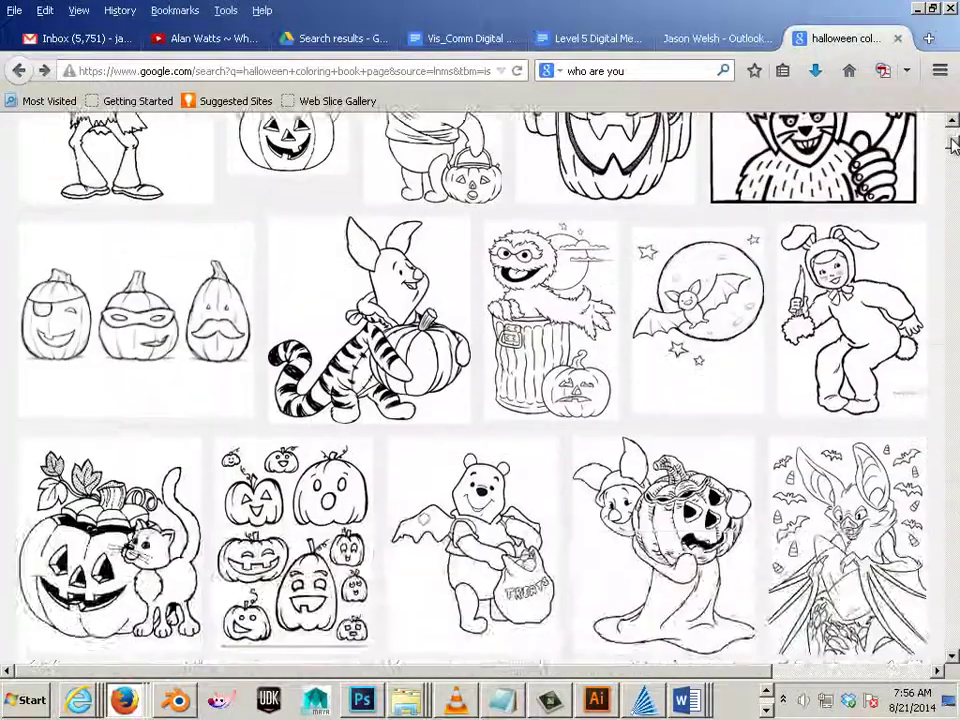
Scroll back up through the 'halloween coloring book page' image results
{"action": "scroll", "coordinate": [240, 140], "scroll_direction": "up", "scroll_amount": 3}
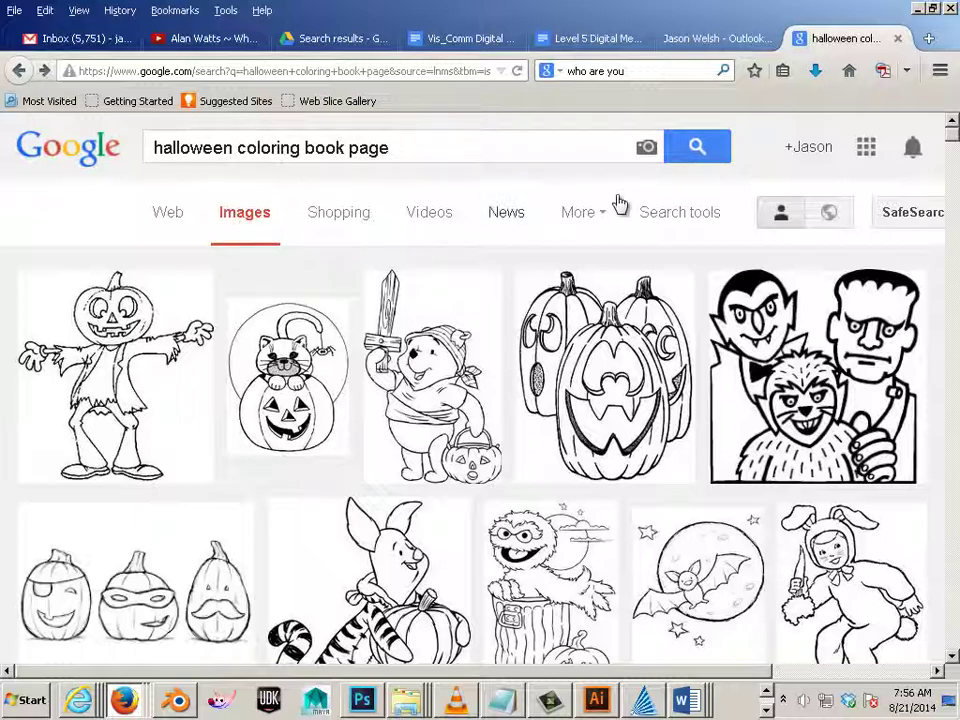
Preview the haunted-house thumbnail and view the picture at full size
{"action": "scroll", "coordinate": [951, 160], "scroll_direction": "down", "scroll_amount": 5}
{"action": "left_click", "coordinate": [650, 340]}
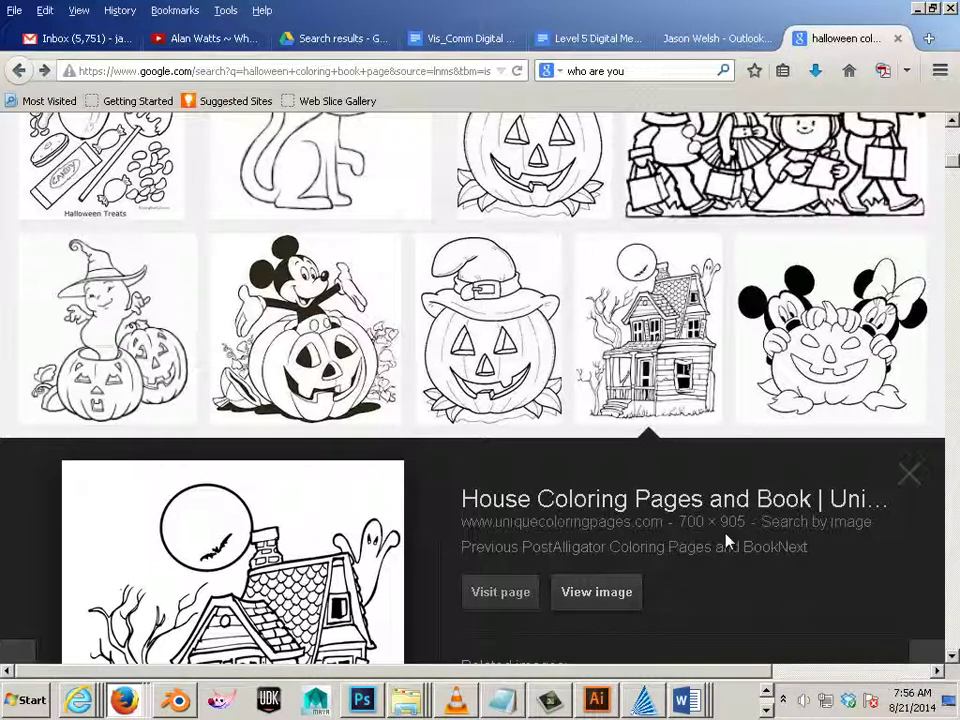
{"action": "left_click", "coordinate": [583, 598]}
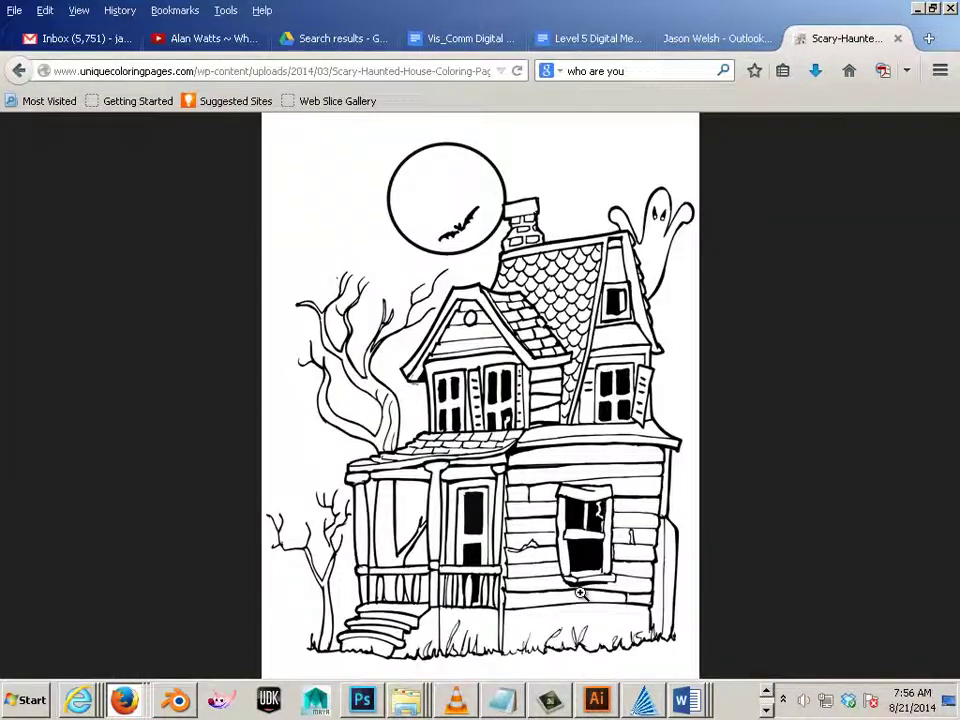
Save the house image to the Desktop, overwriting the existing Scary-Haunted-House-Coloring-Pages.gif
{"action": "right_click", "coordinate": [457, 444]}
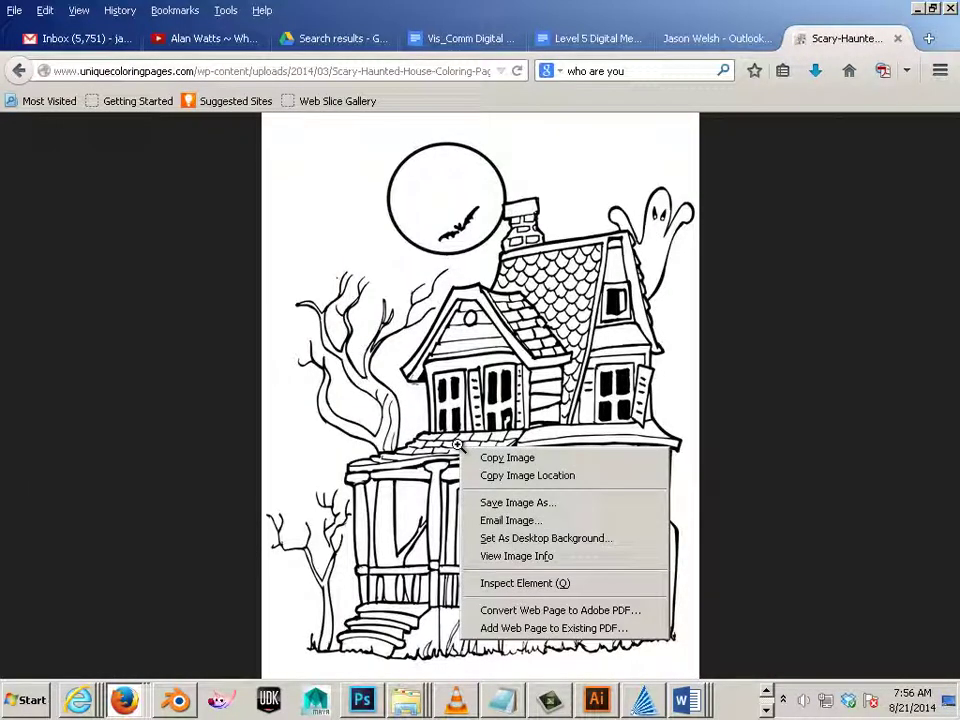
{"action": "left_click", "coordinate": [498, 503]}
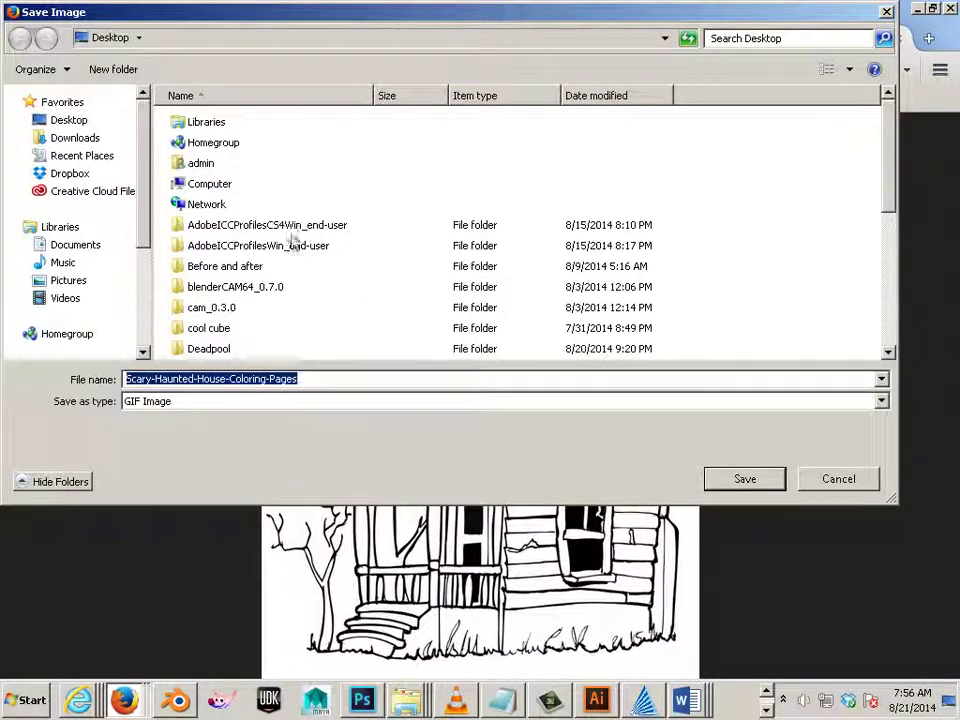
{"action": "left_click", "coordinate": [70, 121]}
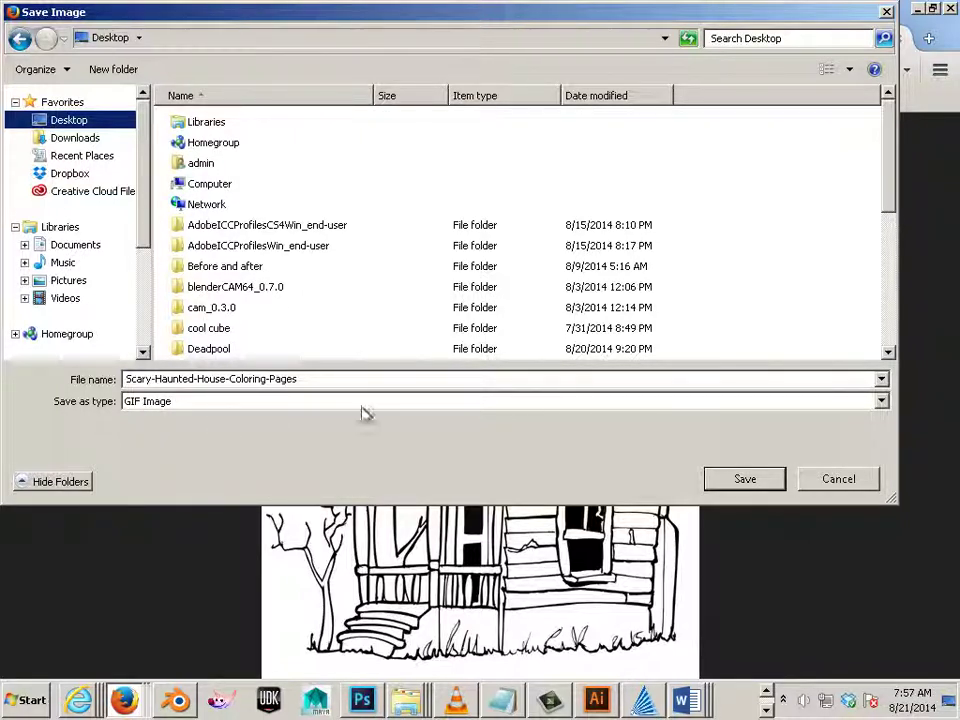
{"action": "left_click", "coordinate": [739, 480]}
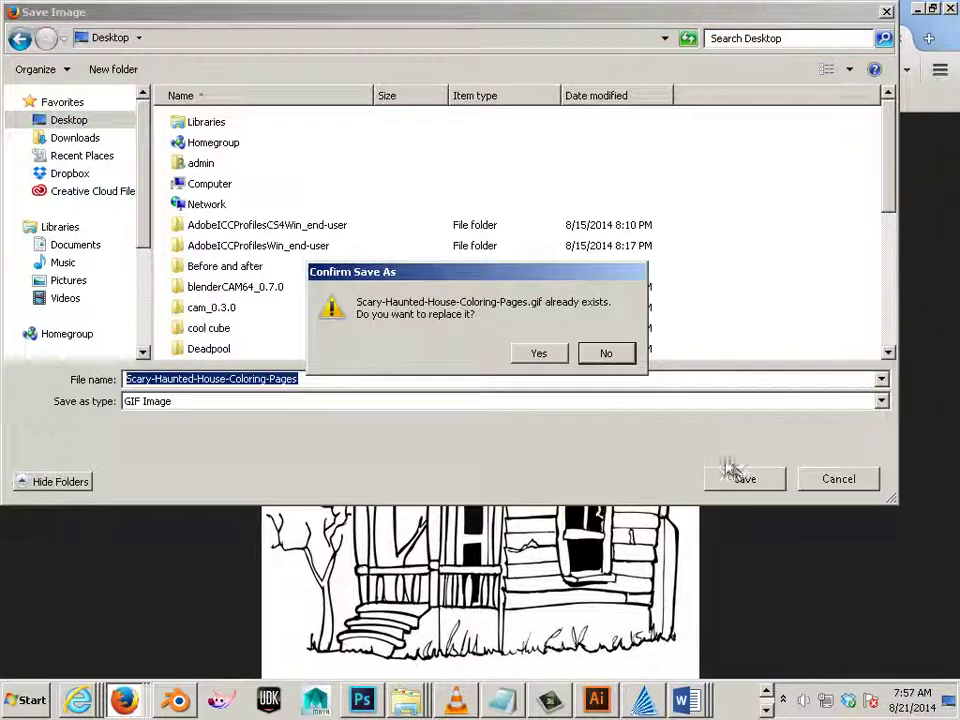
{"action": "left_click", "coordinate": [542, 353]}
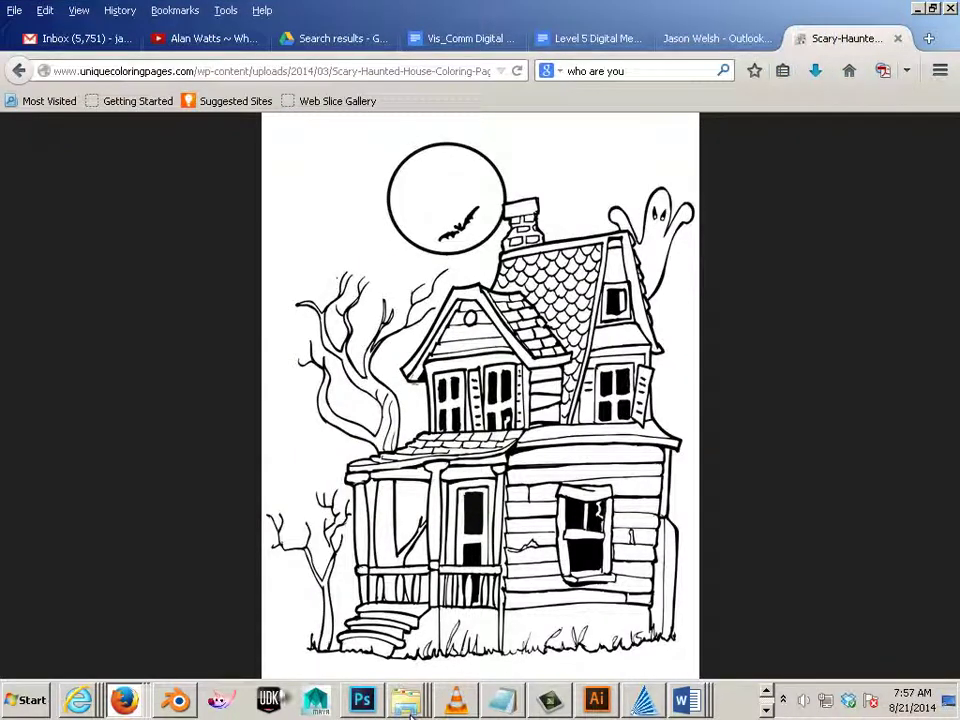
Bring GIMP to the front from the taskbar and maximize its window
{"action": "left_click", "coordinate": [766, 709]}
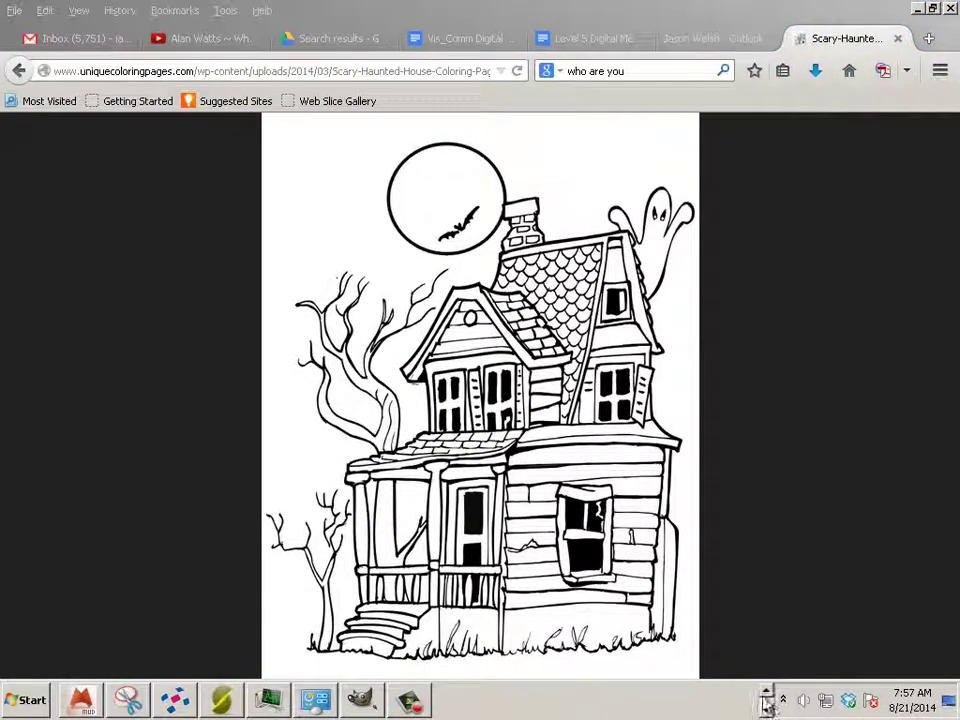
{"action": "left_click", "coordinate": [361, 699]}
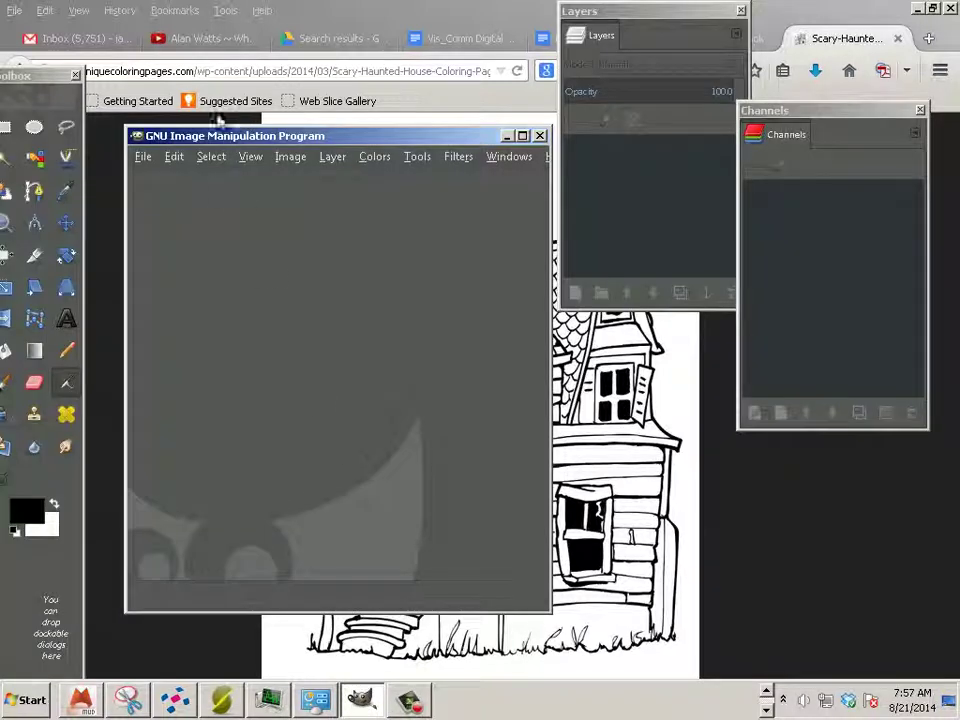
{"action": "left_click", "coordinate": [522, 135]}
Open Scary-Haunted-House-Coloring-Pages.gif from the Desktop via File > Open
{"action": "left_click", "coordinate": [16, 30]}
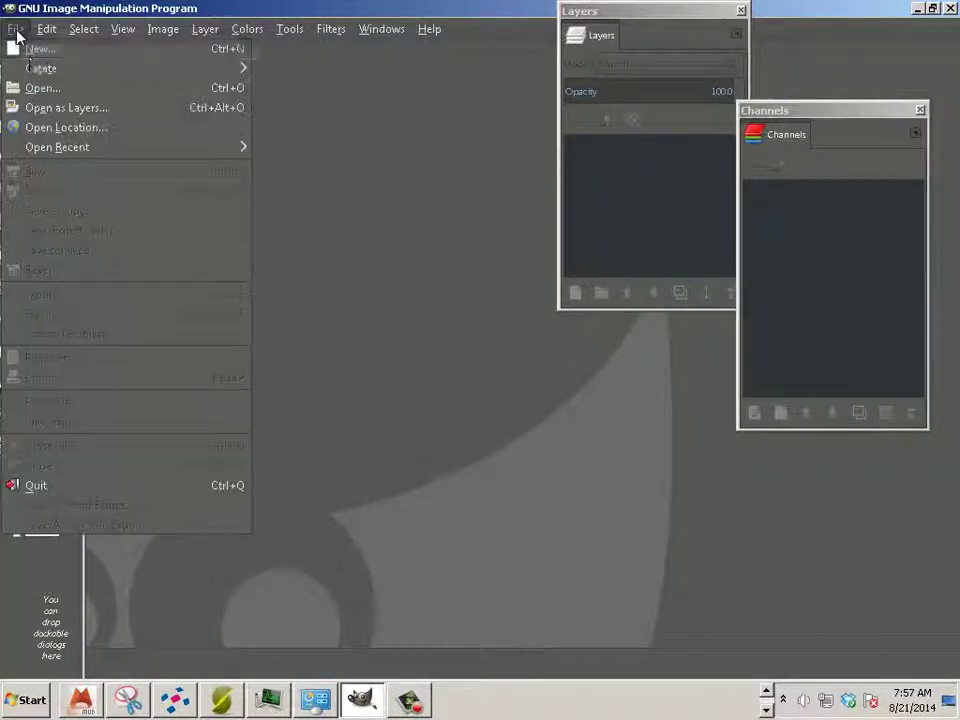
{"action": "left_click", "coordinate": [35, 88]}
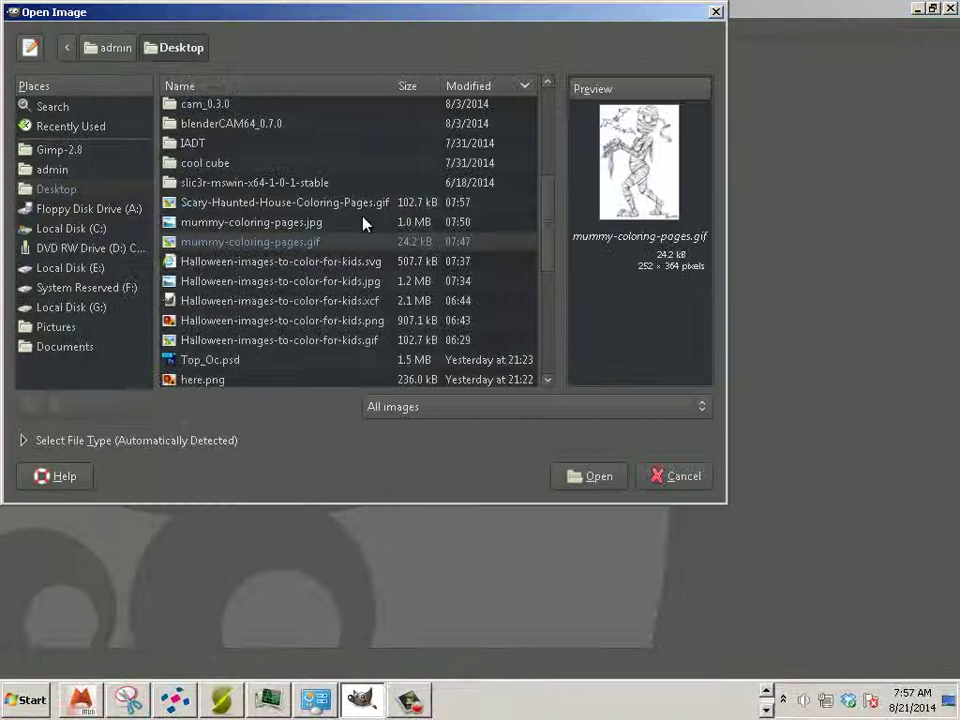
{"action": "left_click", "coordinate": [293, 184]}
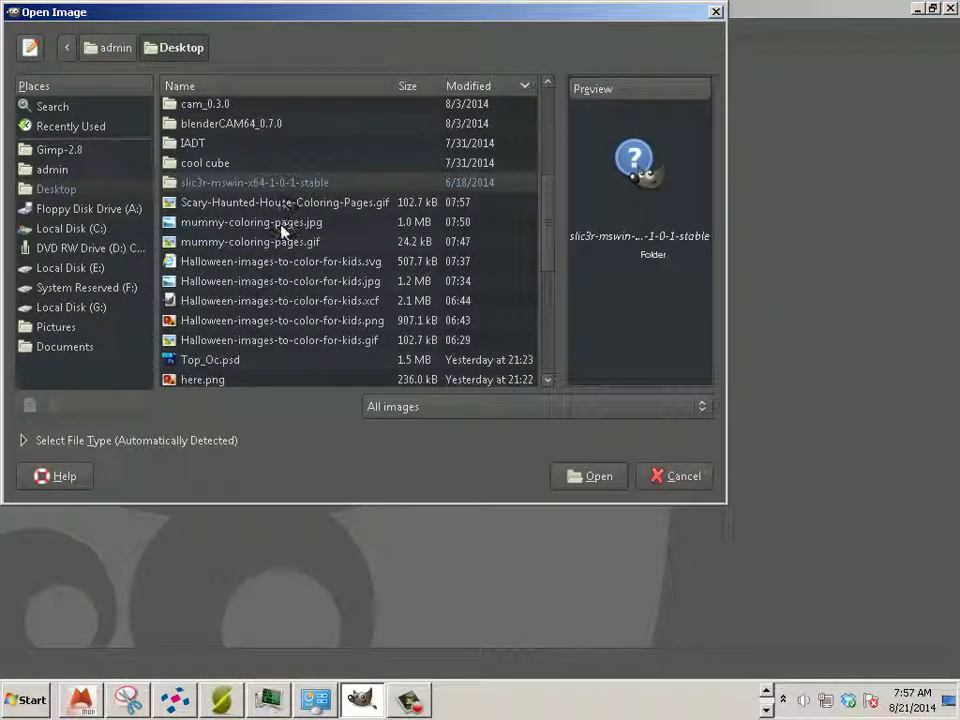
{"action": "left_click", "coordinate": [287, 204]}
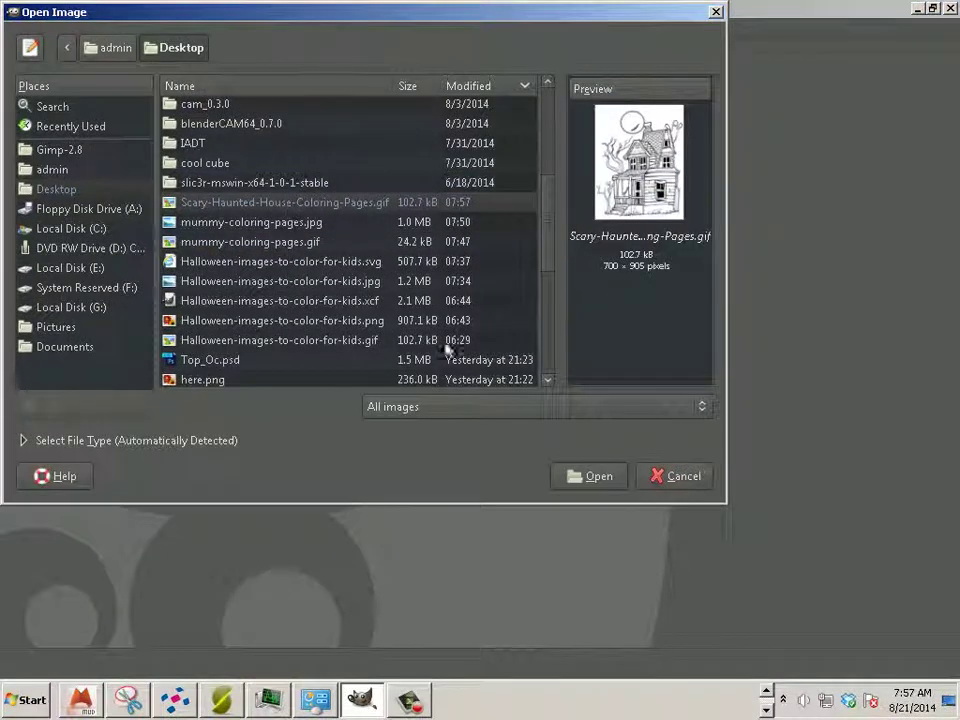
{"action": "left_click", "coordinate": [570, 476]}
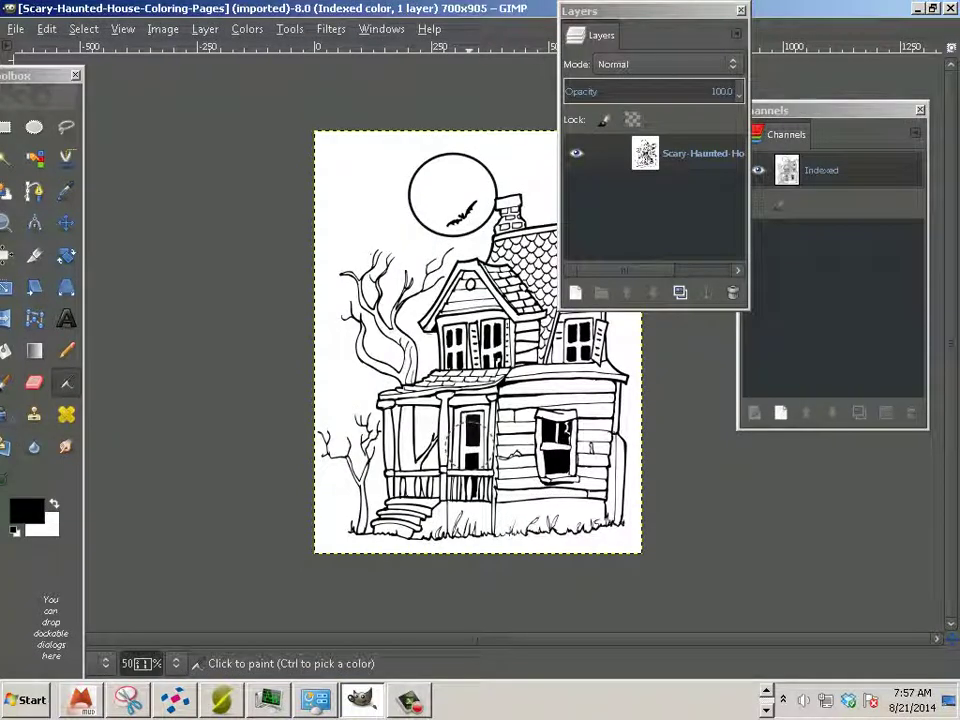
{"action": "scroll", "coordinate": [481, 395], "scroll_direction": "up", "scroll_amount": 3}
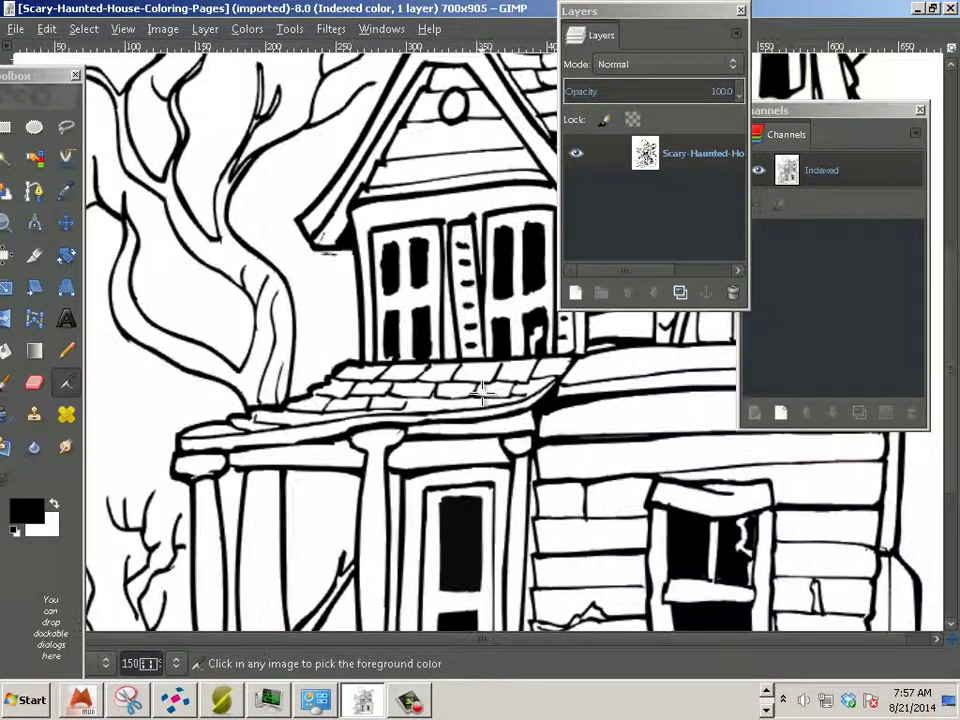
{"action": "scroll", "coordinate": [481, 395], "scroll_direction": "down", "scroll_amount": 2}
{"action": "scroll", "coordinate": [481, 395], "scroll_direction": "up", "scroll_amount": 4}
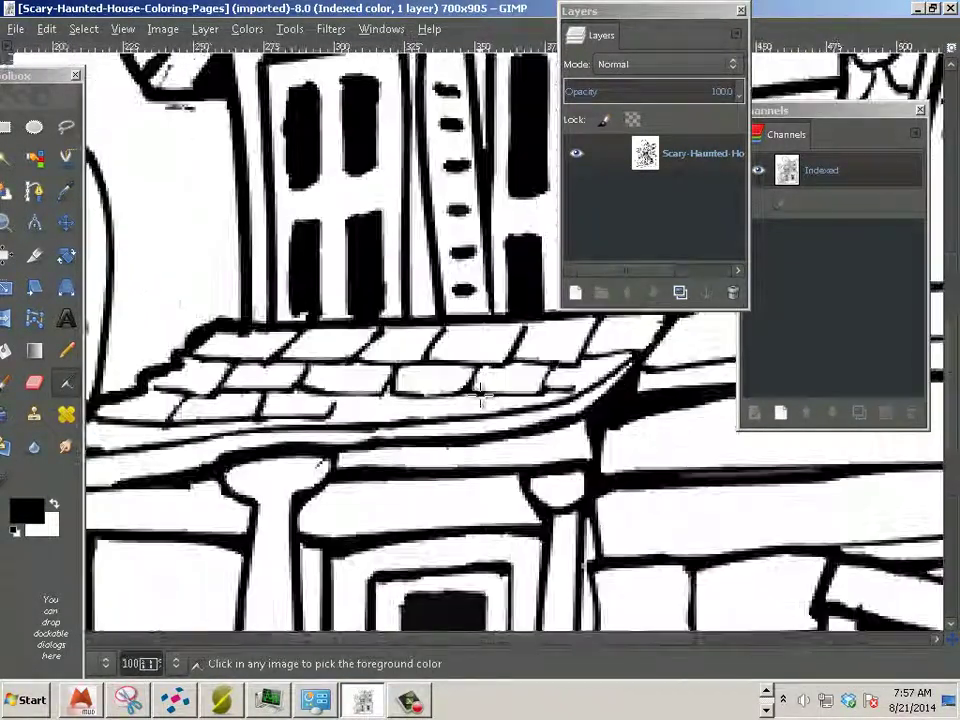
{"action": "scroll", "coordinate": [481, 395], "scroll_direction": "up", "scroll_amount": 1}
{"action": "scroll", "coordinate": [457, 415], "scroll_direction": "up", "scroll_amount": 7}
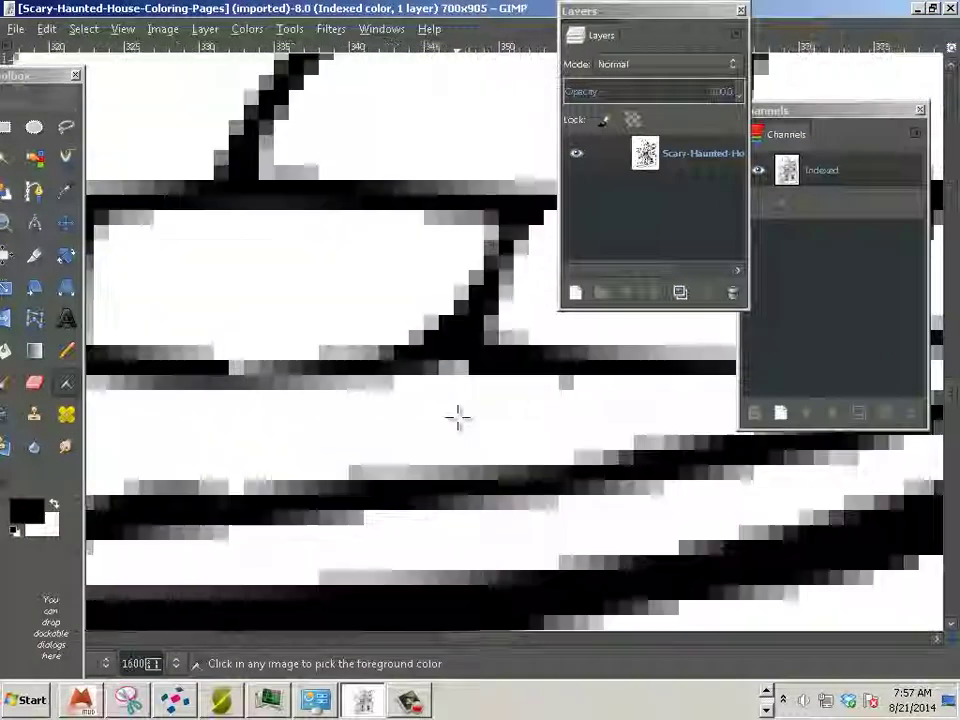
{"action": "scroll", "coordinate": [457, 415], "scroll_direction": "down", "scroll_amount": 3}
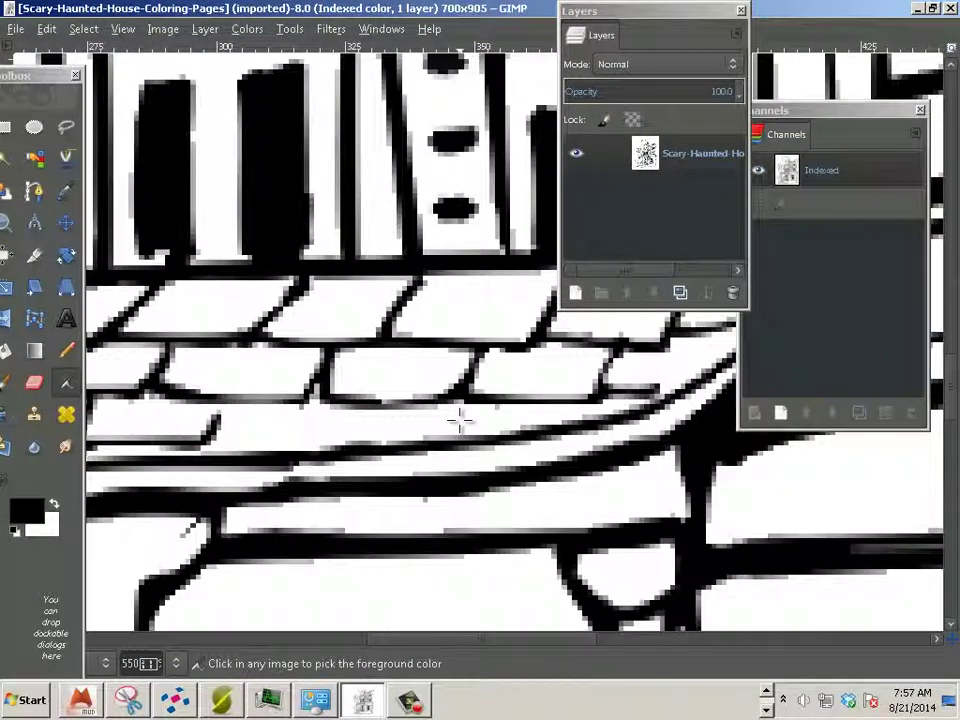
{"action": "scroll", "coordinate": [457, 415], "scroll_direction": "down", "scroll_amount": 5}
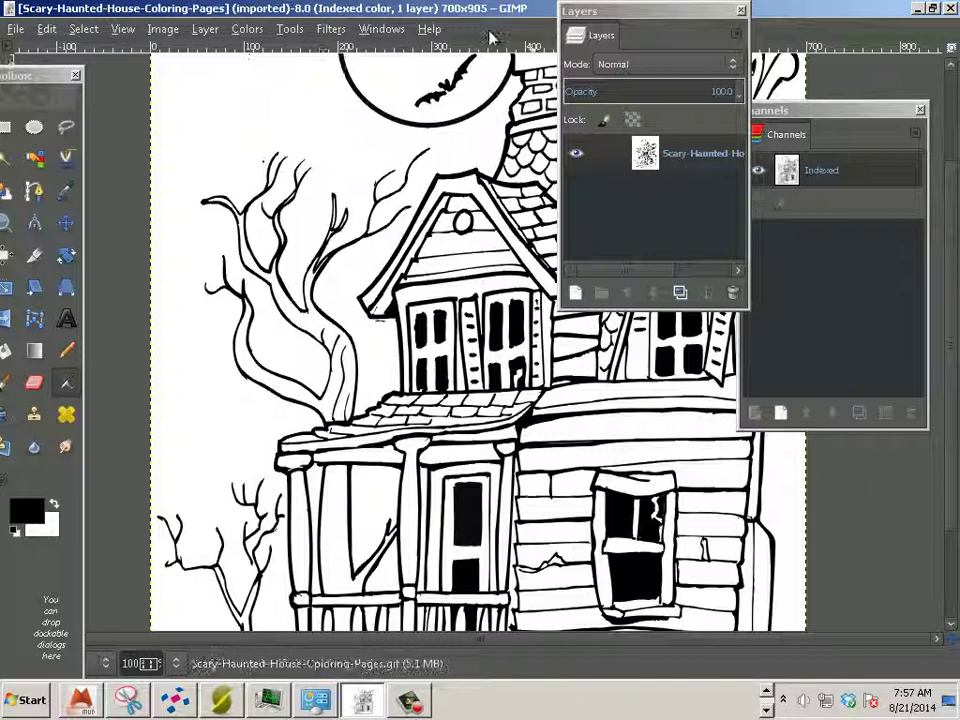
Switch the image mode from Indexed to RGB through Image > Mode
{"action": "left_click", "coordinate": [172, 31]}
{"action": "mouse_move", "coordinate": [182, 70]}
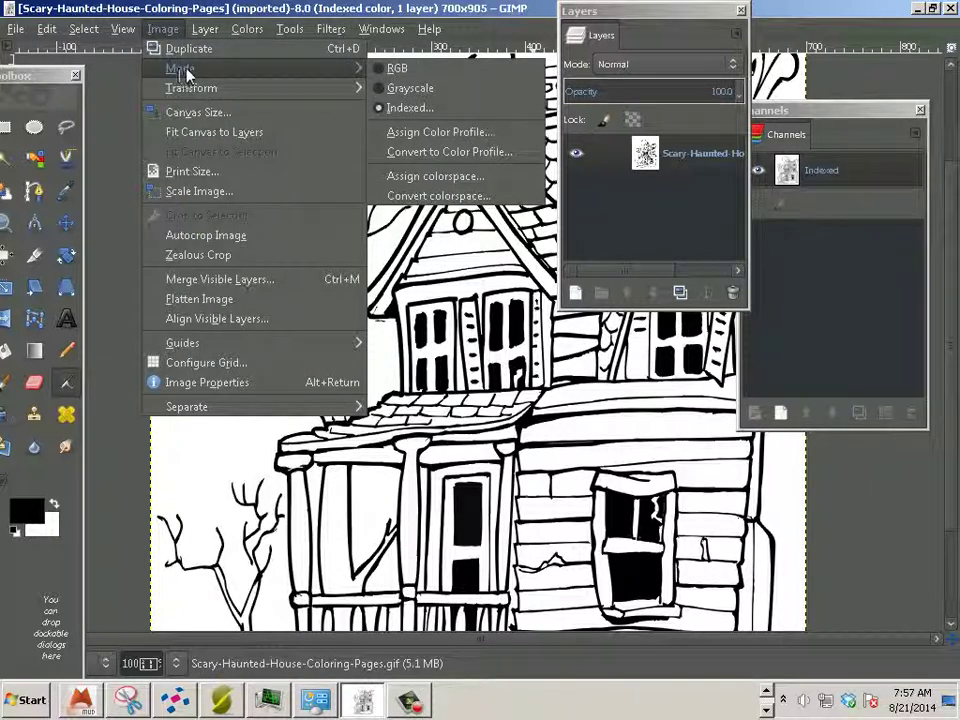
{"action": "left_click", "coordinate": [392, 70]}
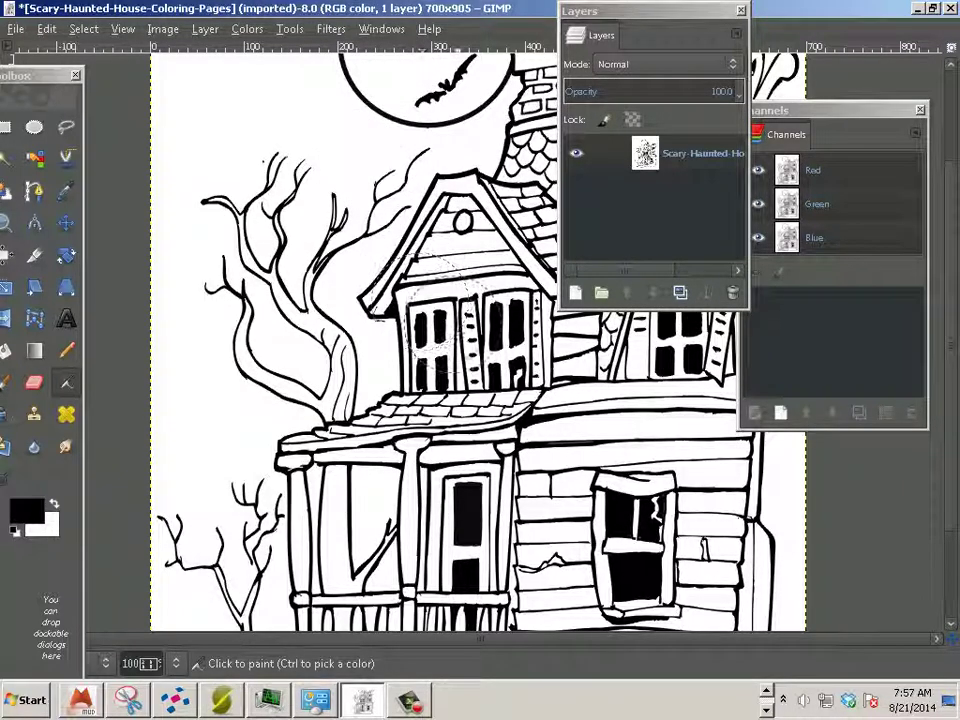
{"action": "scroll", "coordinate": [445, 318], "scroll_direction": "up", "scroll_amount": 3, "text": "ctrl"}
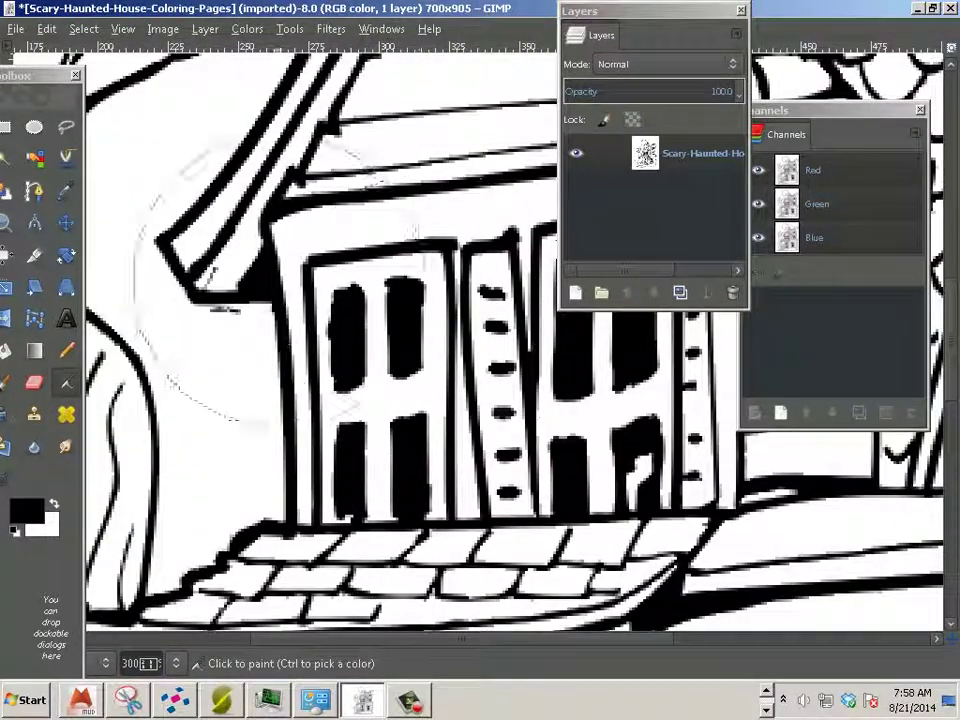
In Print Size, enter an 8.5-inch width so the height becomes 10.989 inches
{"action": "left_click", "coordinate": [163, 29]}
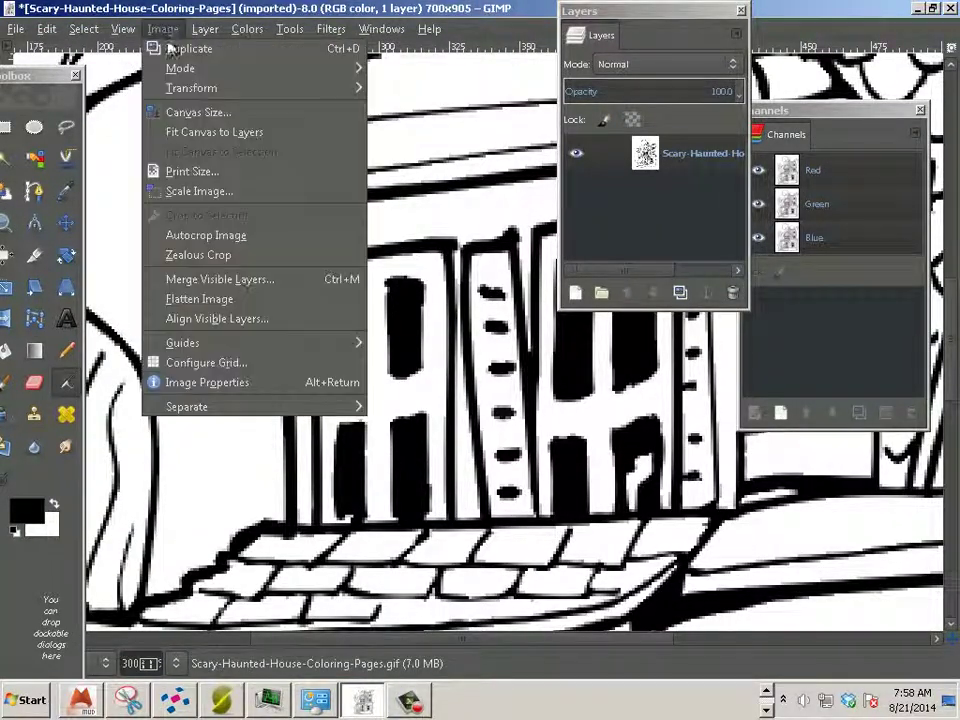
{"action": "left_click", "coordinate": [198, 174]}
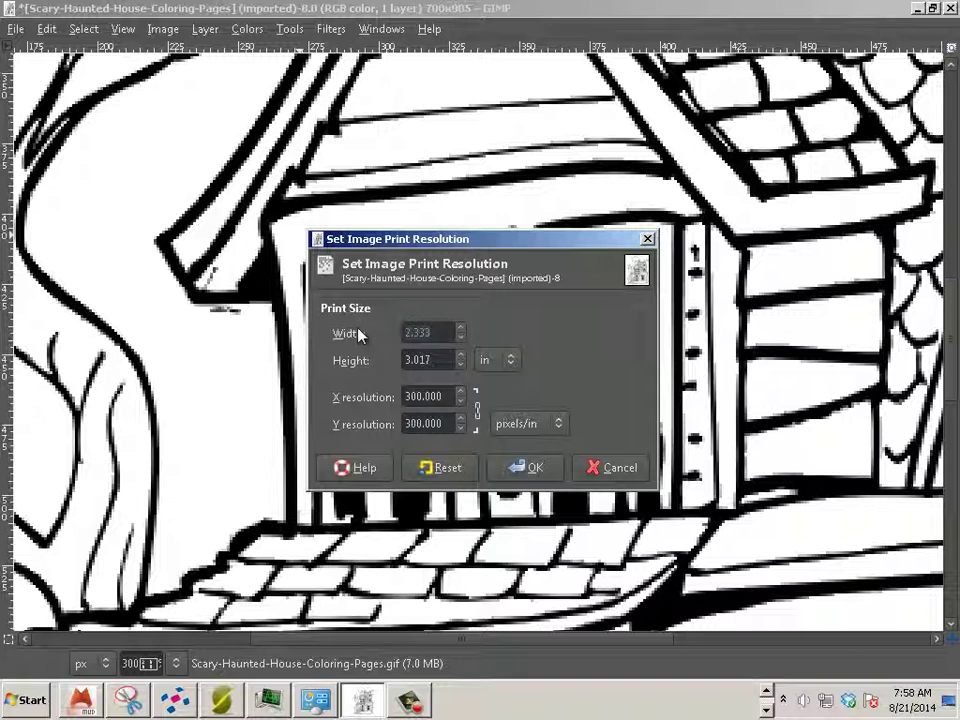
{"action": "type", "text": "8.5"}
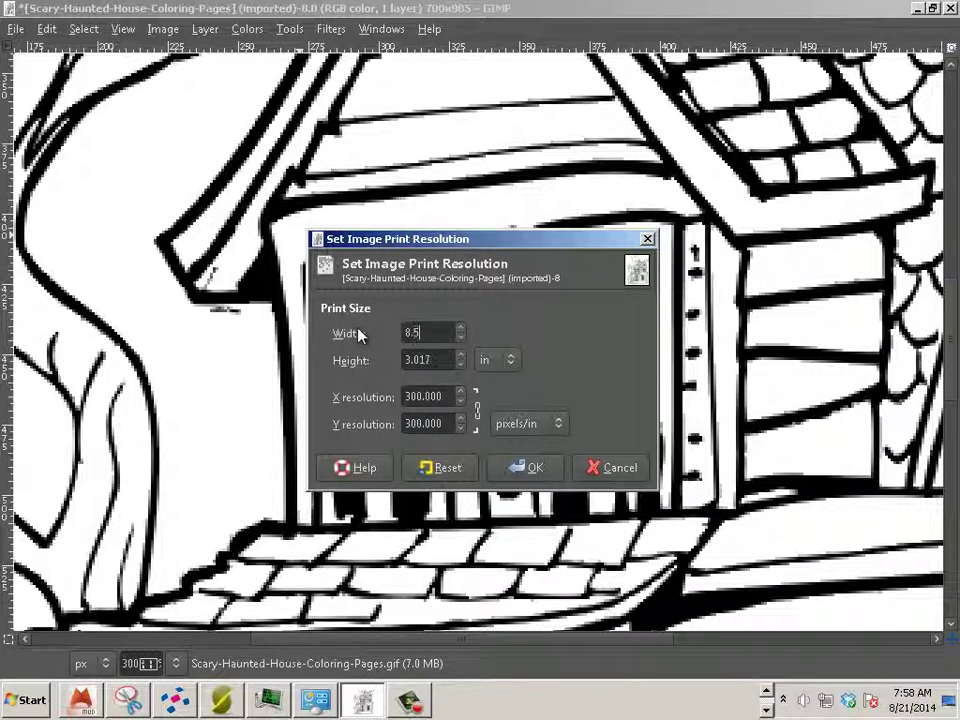
{"action": "key", "text": "Tab"}
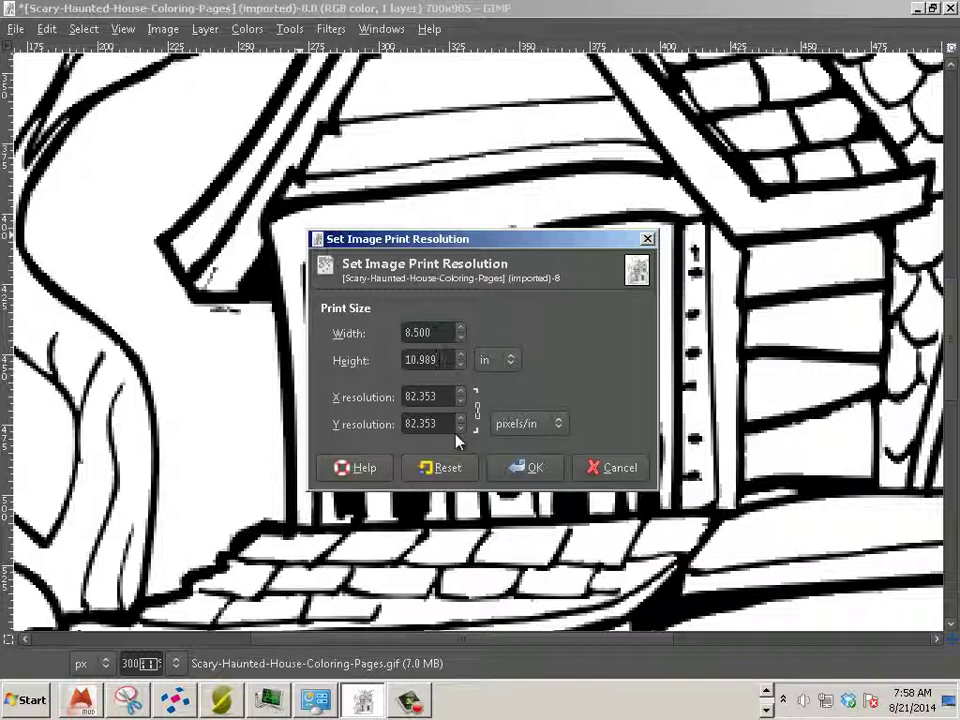
{"action": "left_click", "coordinate": [437, 358]}
Close Print Size, then in Scale Image use inches and an 8.5-inch width (2550×3297 px)
{"action": "left_click", "coordinate": [476, 410]}
{"action": "left_click", "coordinate": [612, 468]}
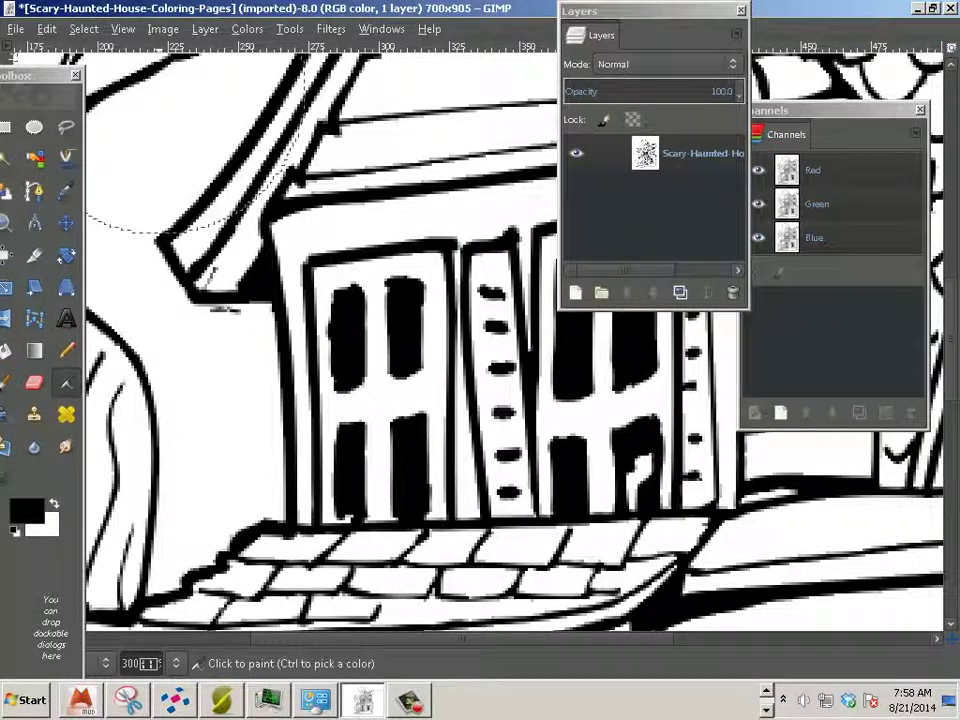
{"action": "left_click", "coordinate": [163, 28]}
{"action": "left_click", "coordinate": [209, 193]}
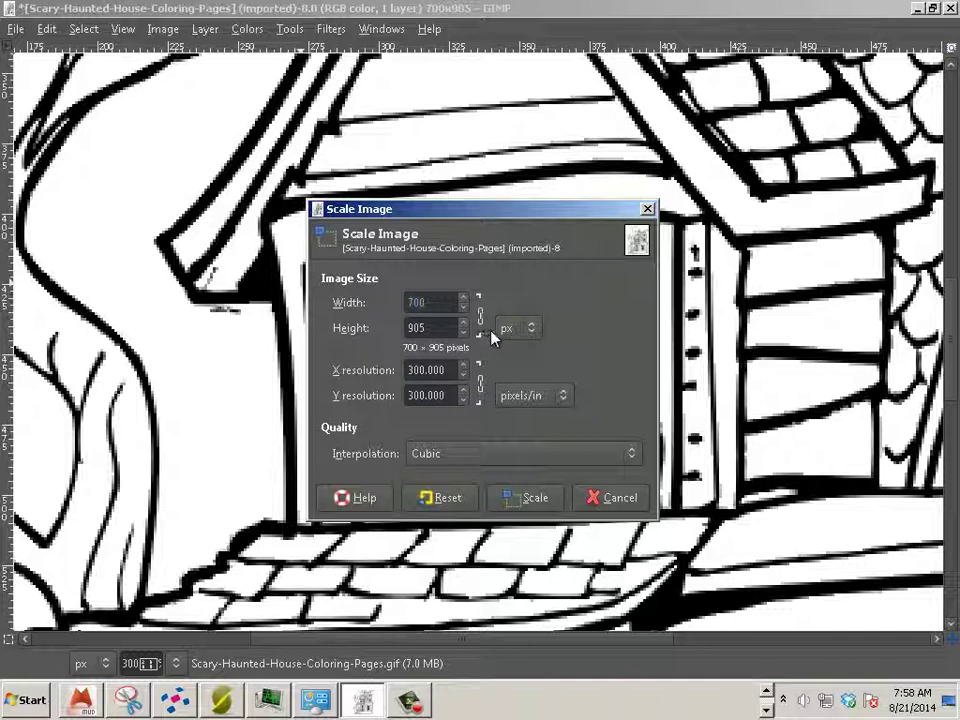
{"action": "left_click", "coordinate": [517, 330]}
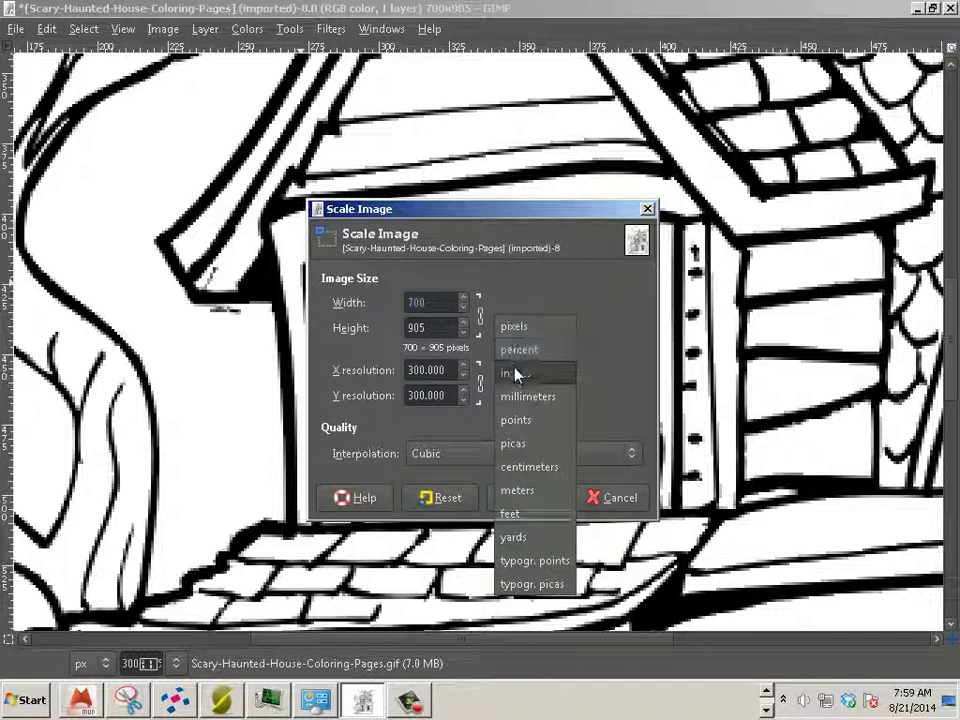
{"action": "left_click", "coordinate": [517, 374]}
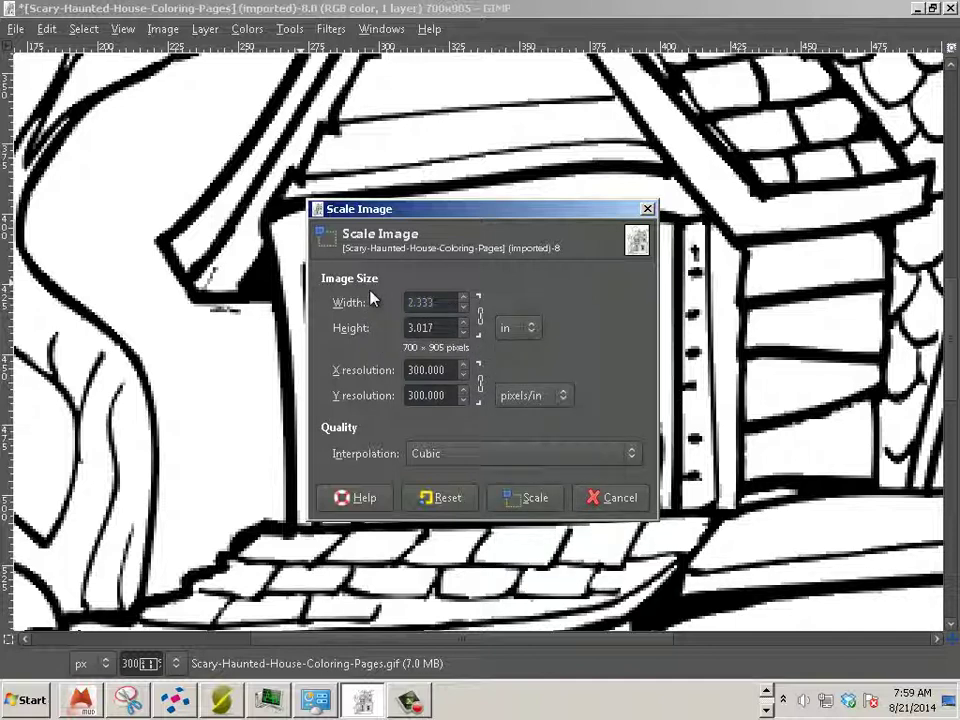
{"action": "type", "text": "8.5"}
{"action": "left_click", "coordinate": [444, 328]}
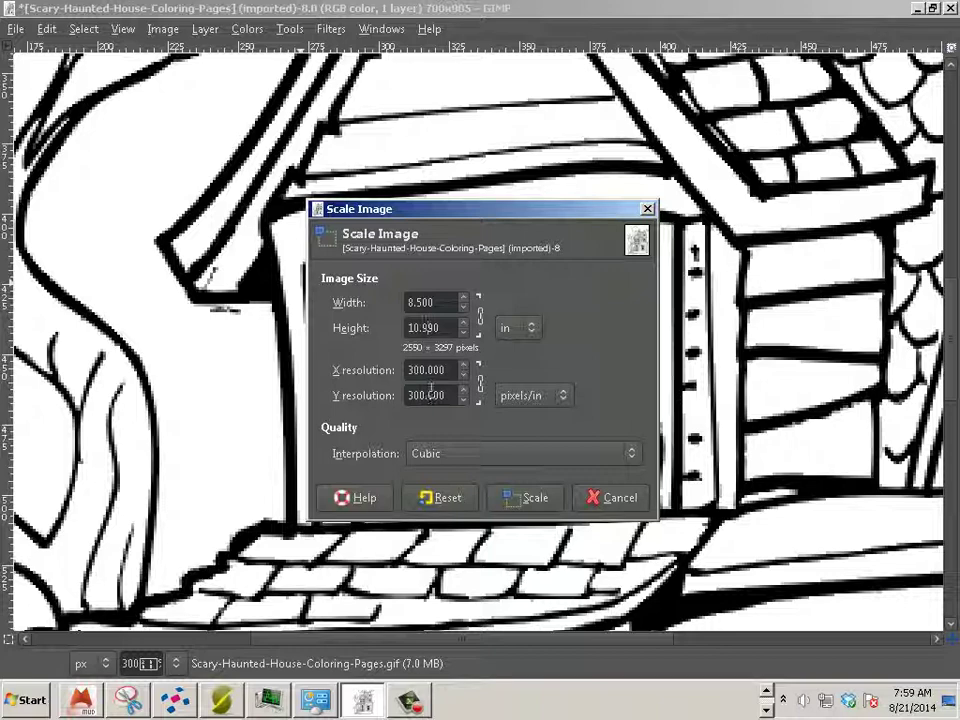
Scale the drawing to 2550 × 3297 pixels and zoom out to show the whole house
{"action": "left_click", "coordinate": [523, 497]}
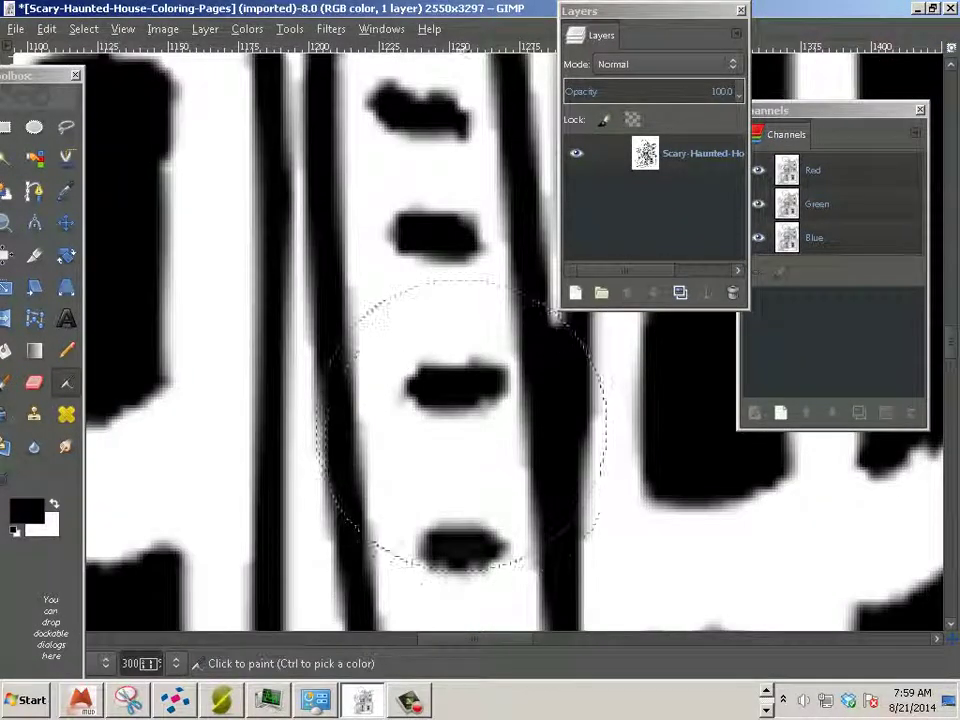
{"action": "scroll", "coordinate": [461, 423], "scroll_direction": "down", "scroll_amount": 5, "text": "ctrl"}
{"action": "scroll", "coordinate": [461, 425], "scroll_direction": "up", "scroll_amount": 5, "text": "ctrl"}
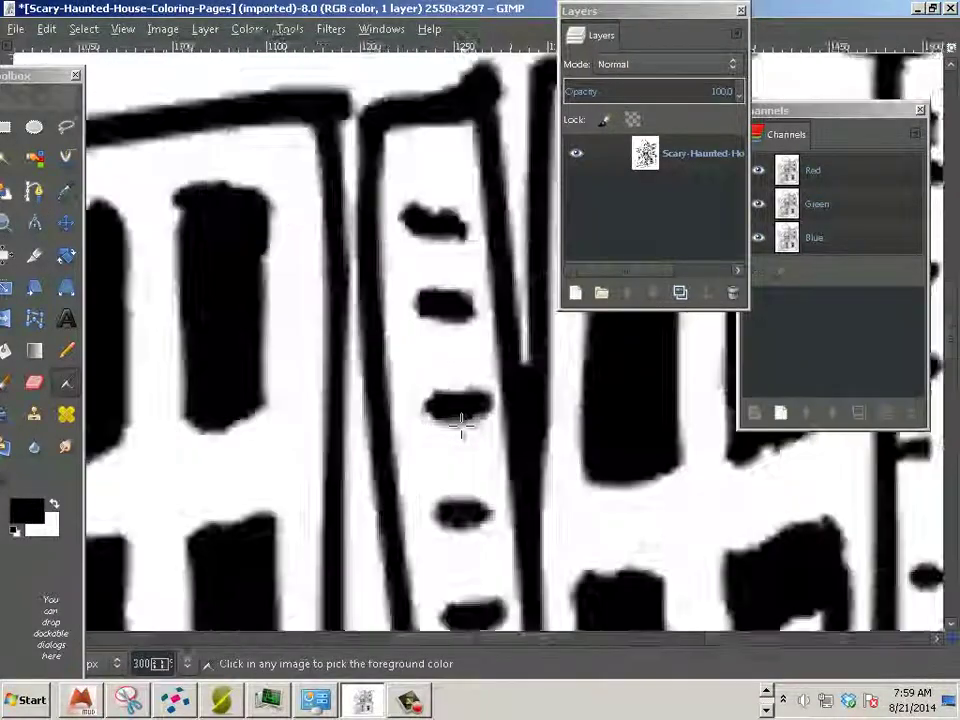
{"action": "scroll", "coordinate": [461, 423], "scroll_direction": "down", "scroll_amount": 5, "text": "ctrl"}
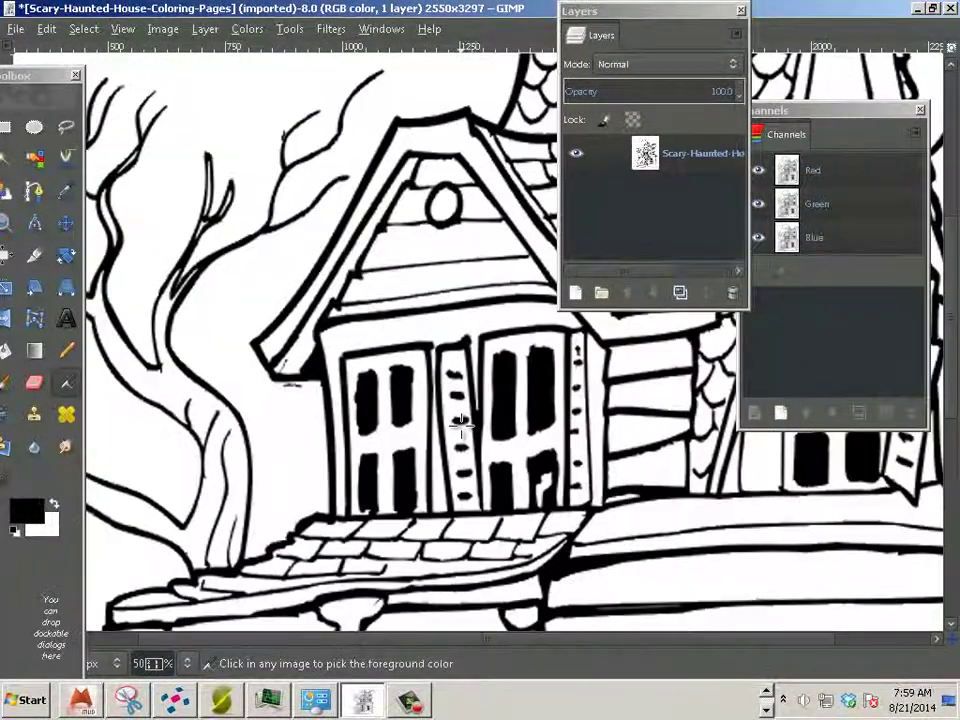
{"action": "scroll", "coordinate": [461, 423], "scroll_direction": "down", "scroll_amount": 2, "text": "ctrl"}
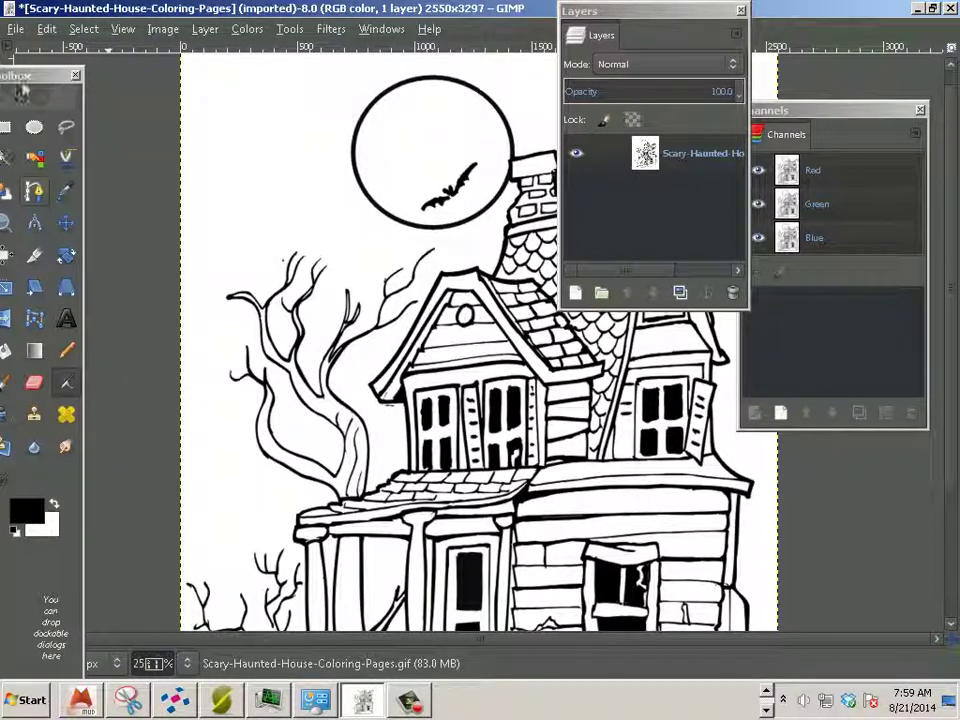
{"action": "left_click", "coordinate": [14, 28]}
{"action": "left_click", "coordinate": [52, 190]}
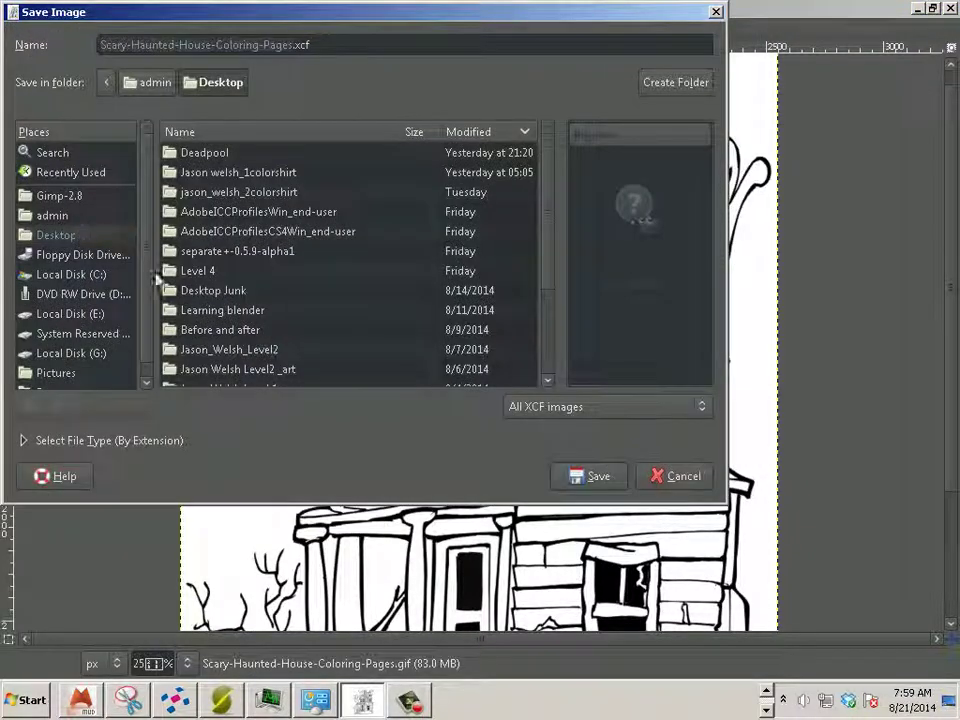
{"action": "left_click", "coordinate": [658, 477]}
{"action": "left_click", "coordinate": [12, 27]}
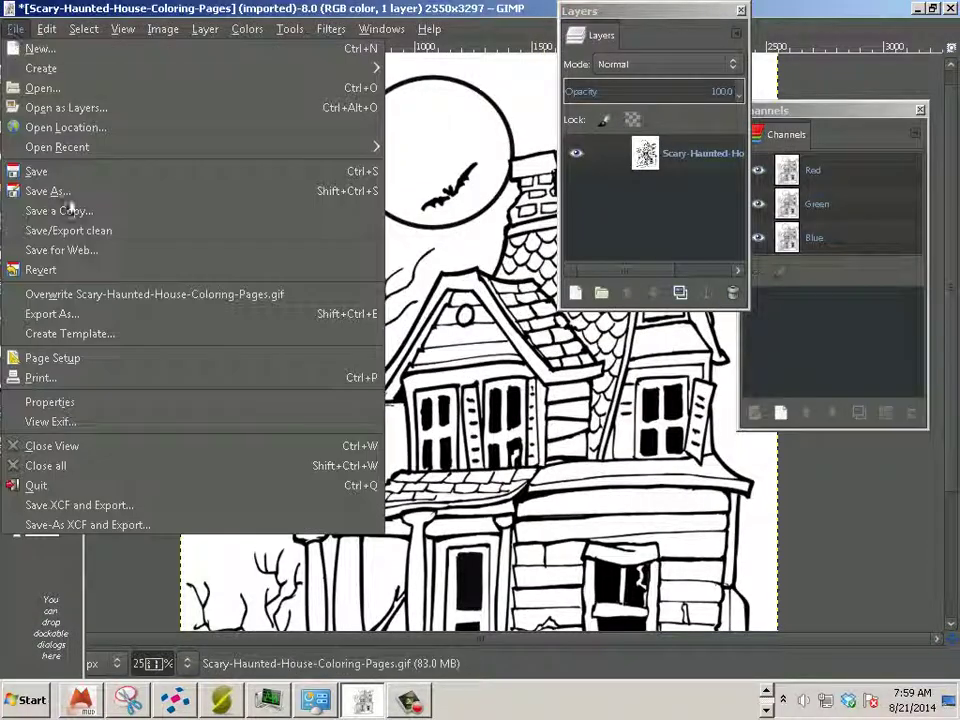
Export the drawing as Scary-Haunted-House-Coloring-Pages.jpg, raising JPEG quality before confirming
{"action": "left_click", "coordinate": [96, 316]}
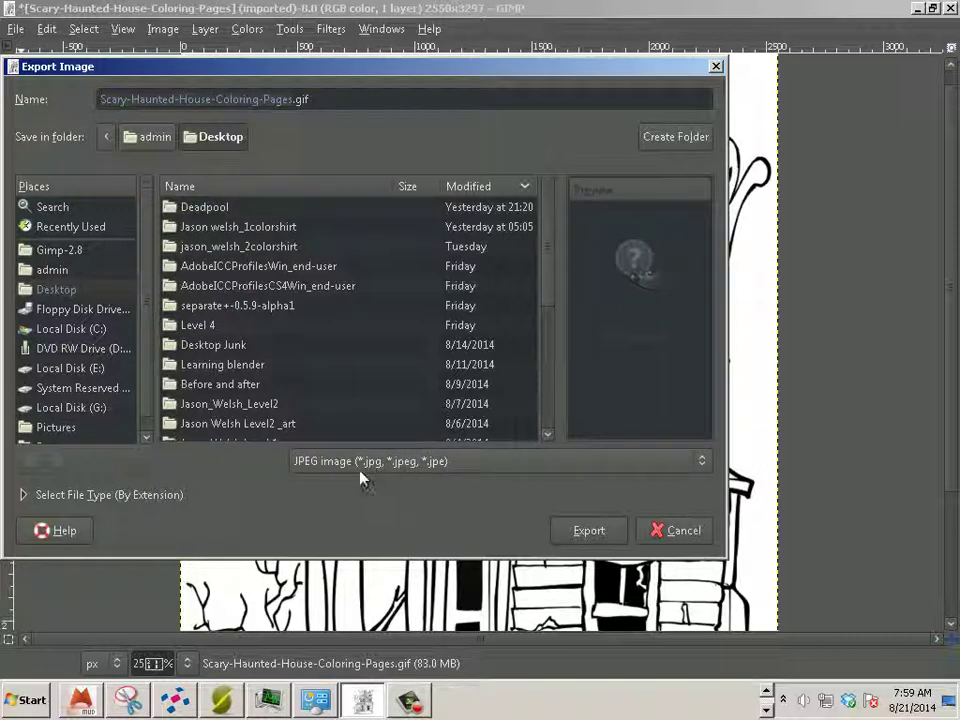
{"action": "left_click", "coordinate": [300, 99]}
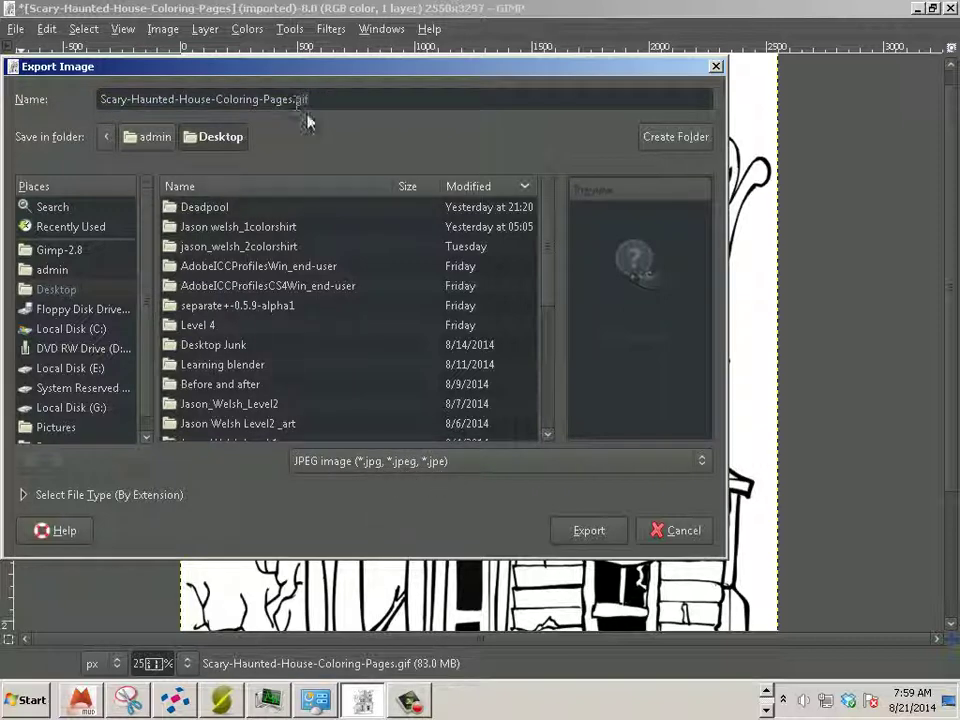
{"action": "type", "text": "jp"}
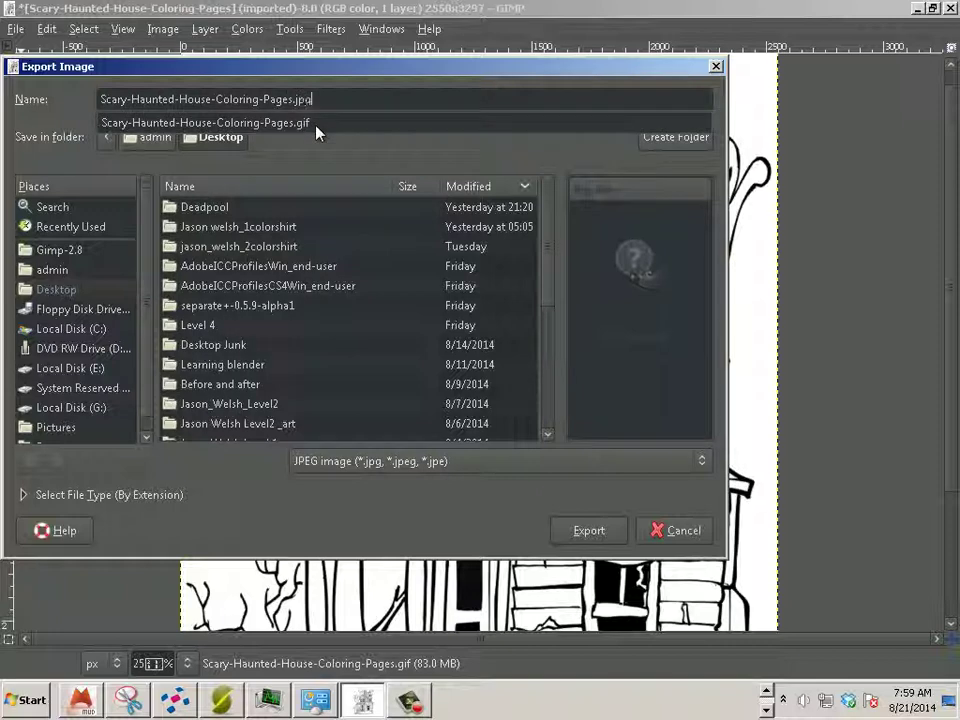
{"action": "left_click", "coordinate": [577, 527]}
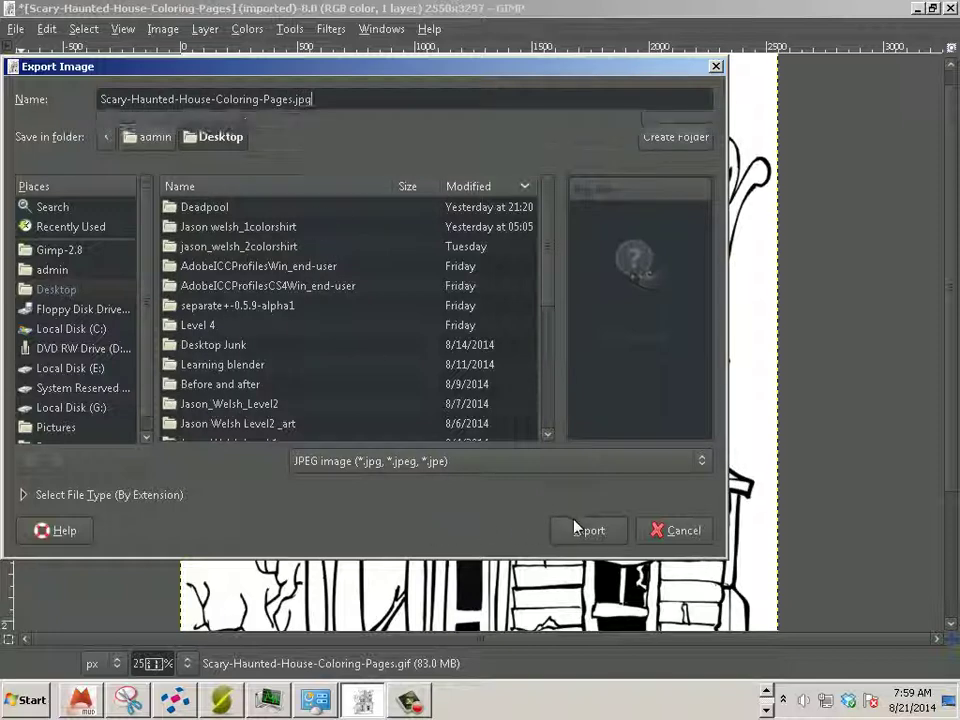
{"action": "left_click", "coordinate": [577, 527]}
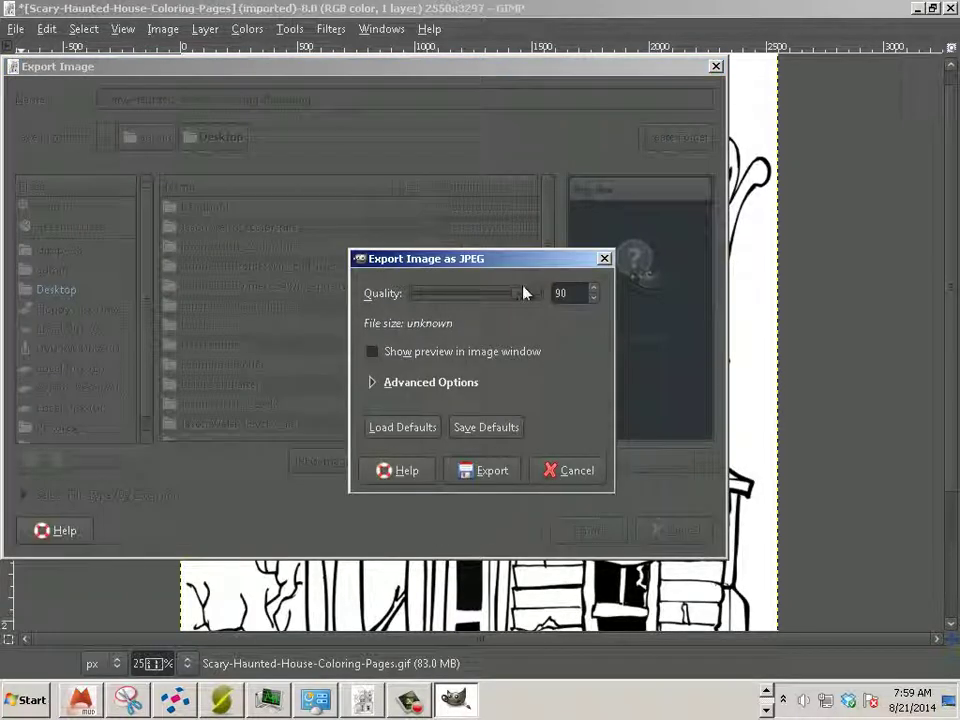
{"action": "left_click", "coordinate": [524, 292]}
{"action": "left_click", "coordinate": [501, 480]}
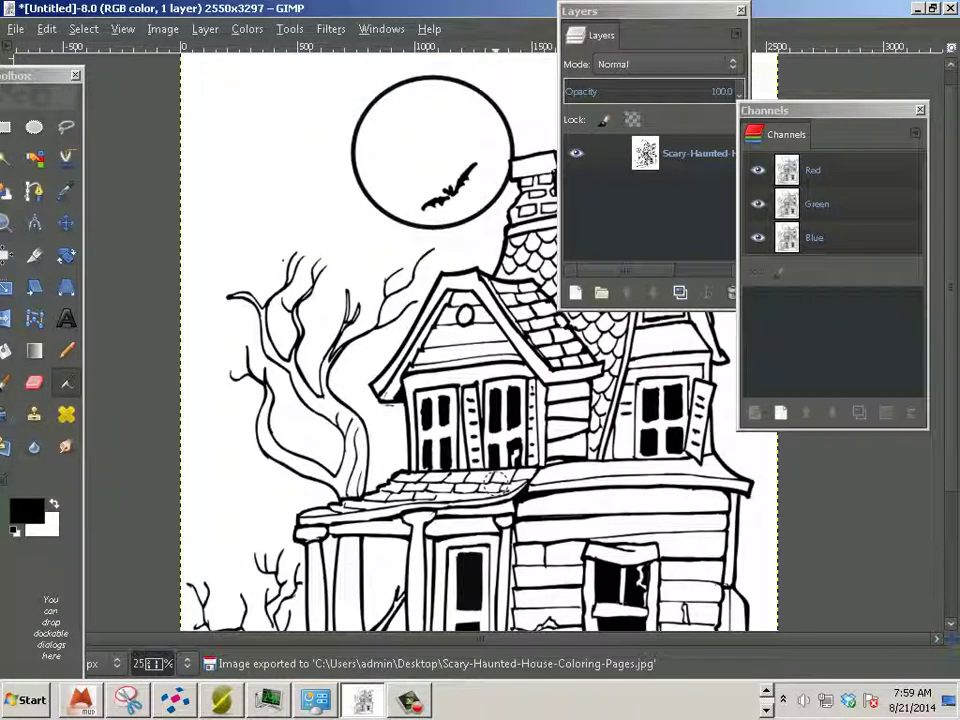
Start Inkscape and maximize its window
{"action": "left_click", "coordinate": [766, 690]}
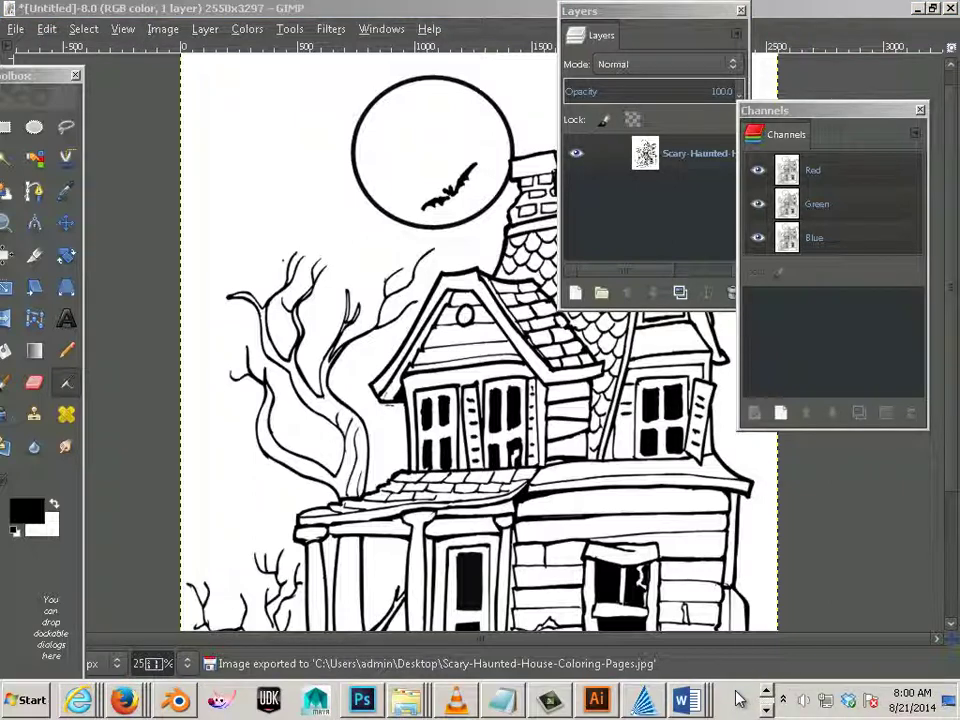
{"action": "left_click", "coordinate": [766, 708]}
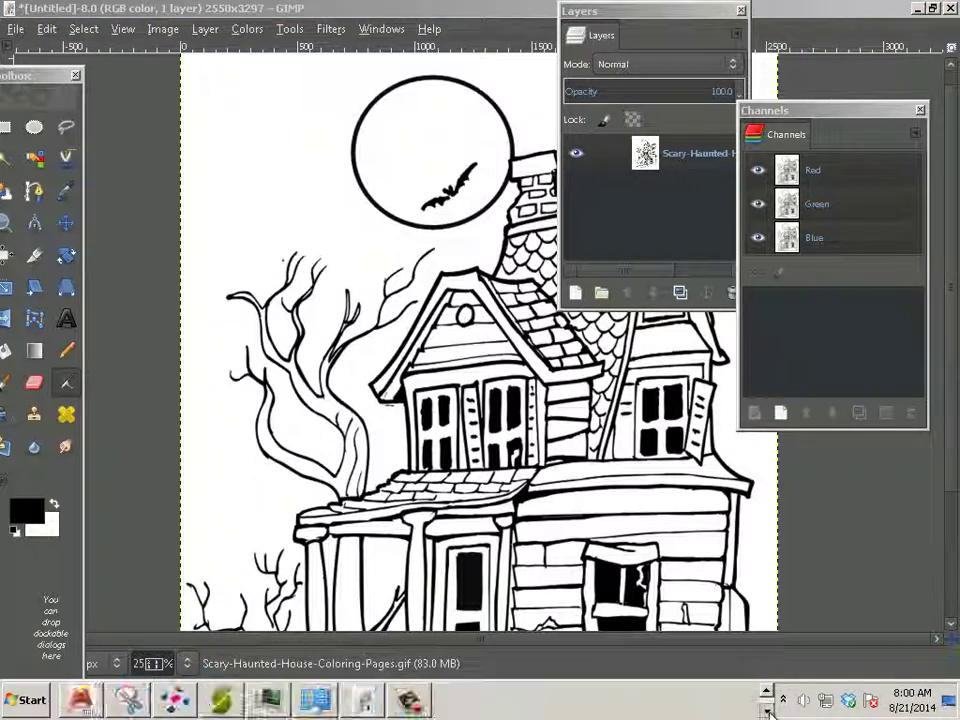
{"action": "left_click", "coordinate": [12, 705]}
{"action": "key", "text": "Escape"}
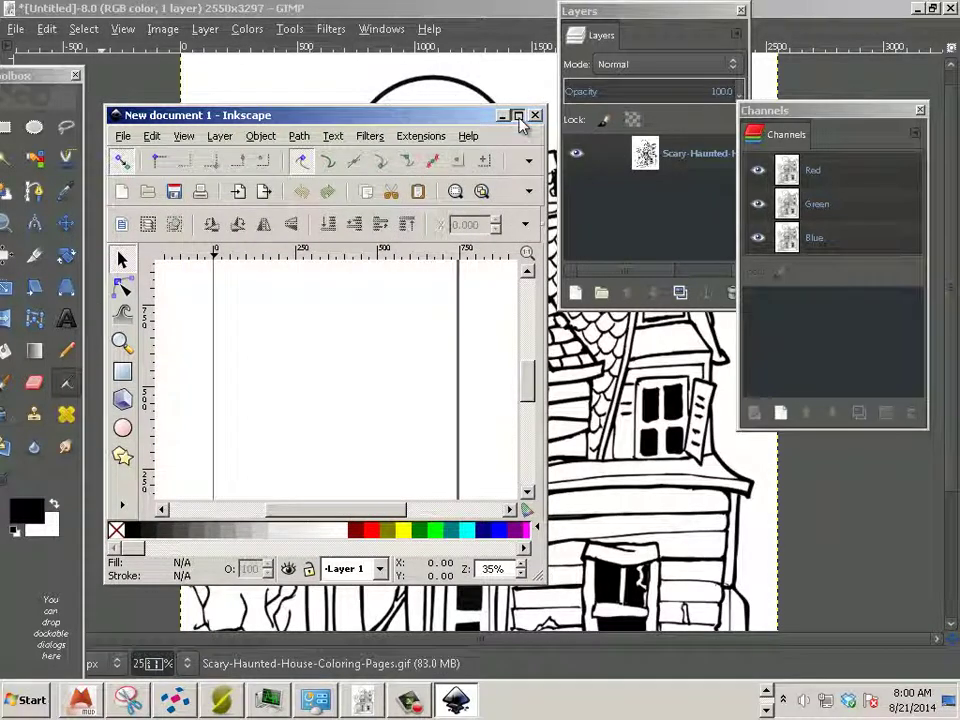
{"action": "left_click", "coordinate": [518, 116]}
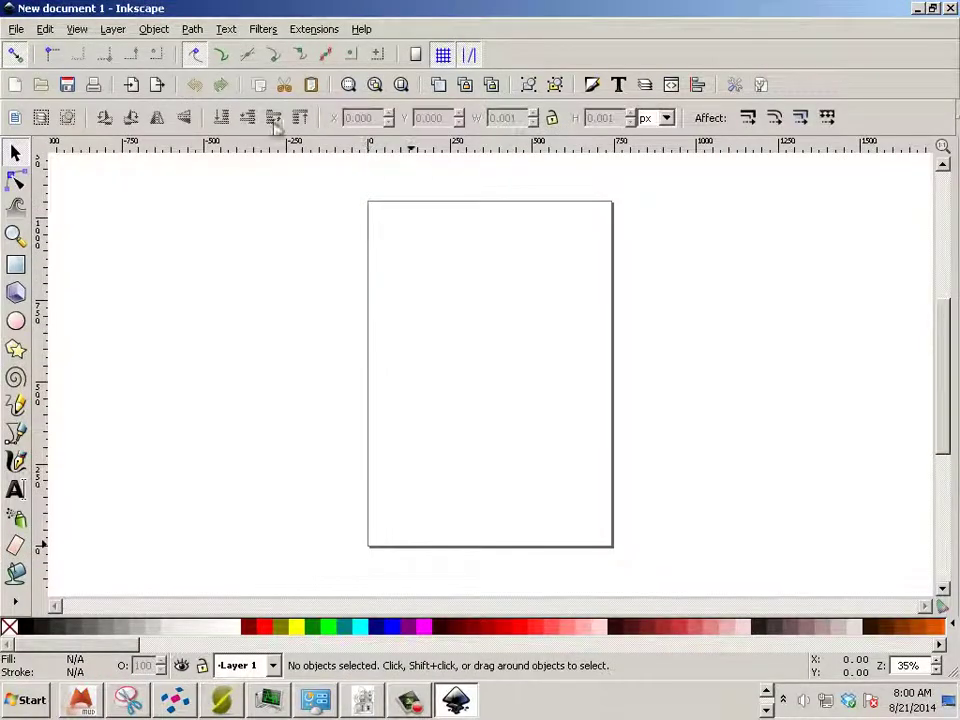
Open Scary-Haunted-House-Coloring-Pages.jpg from the Desktop, embedding the image in the document
{"action": "left_click", "coordinate": [17, 30]}
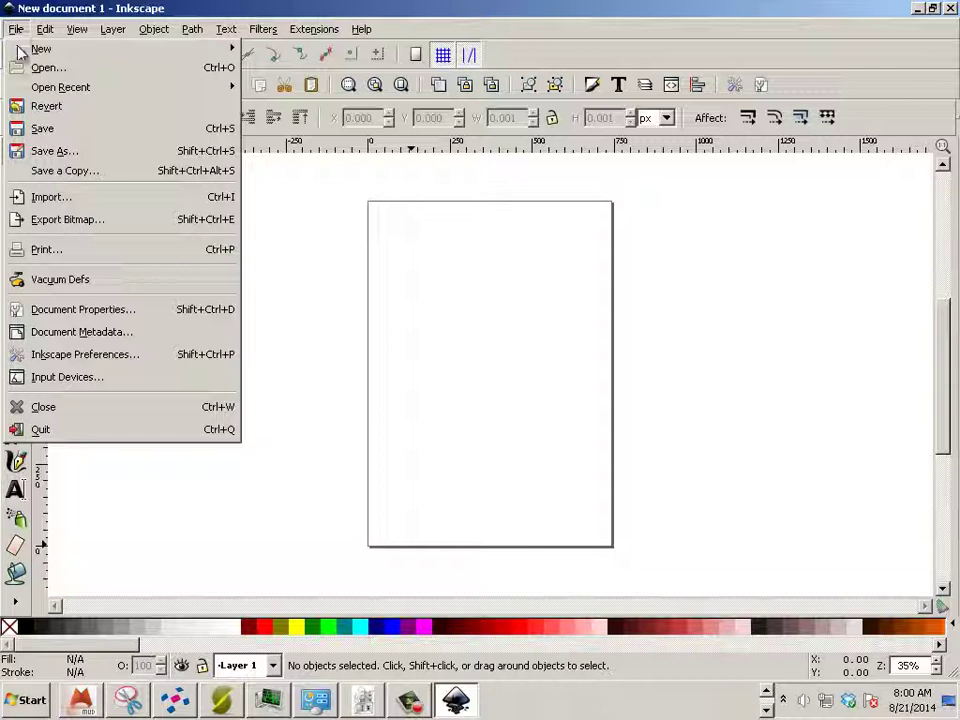
{"action": "left_click", "coordinate": [63, 75]}
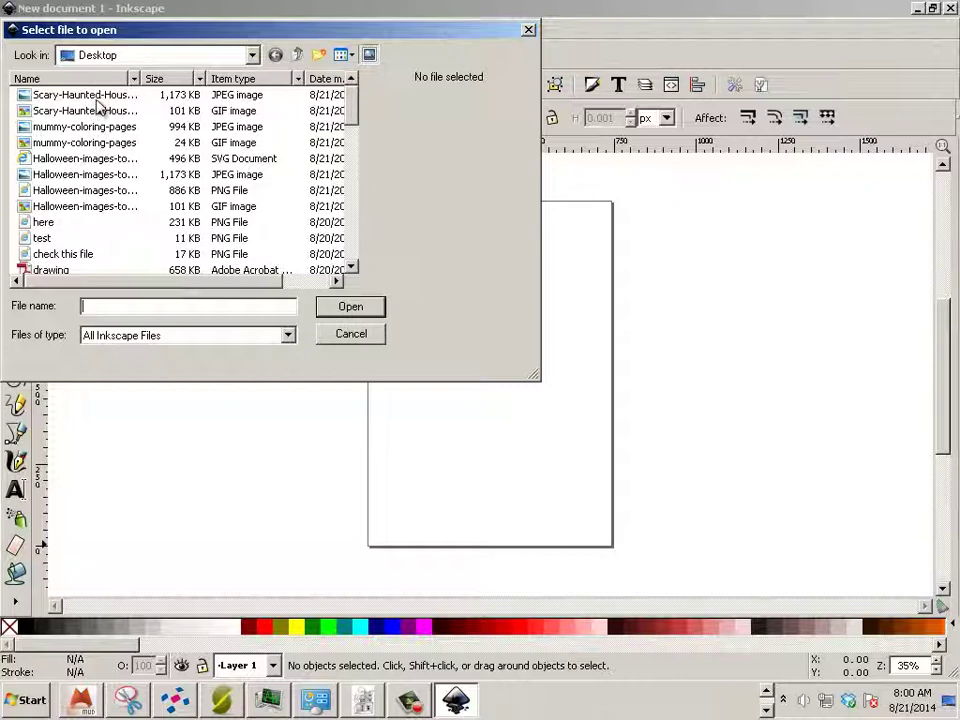
{"action": "left_click", "coordinate": [98, 96]}
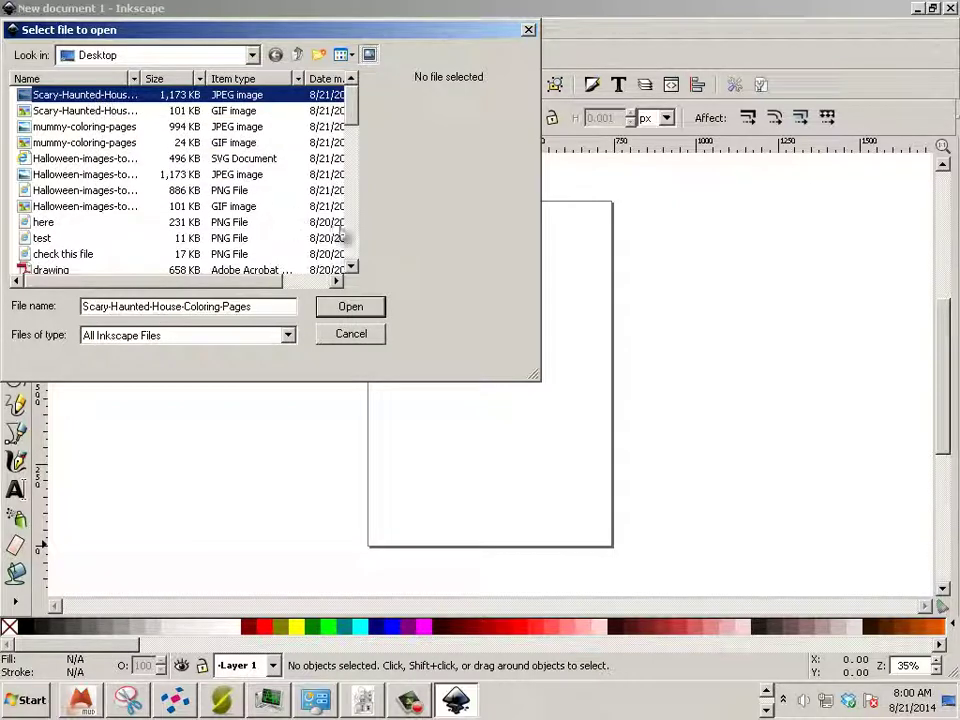
{"action": "key", "text": "Return"}
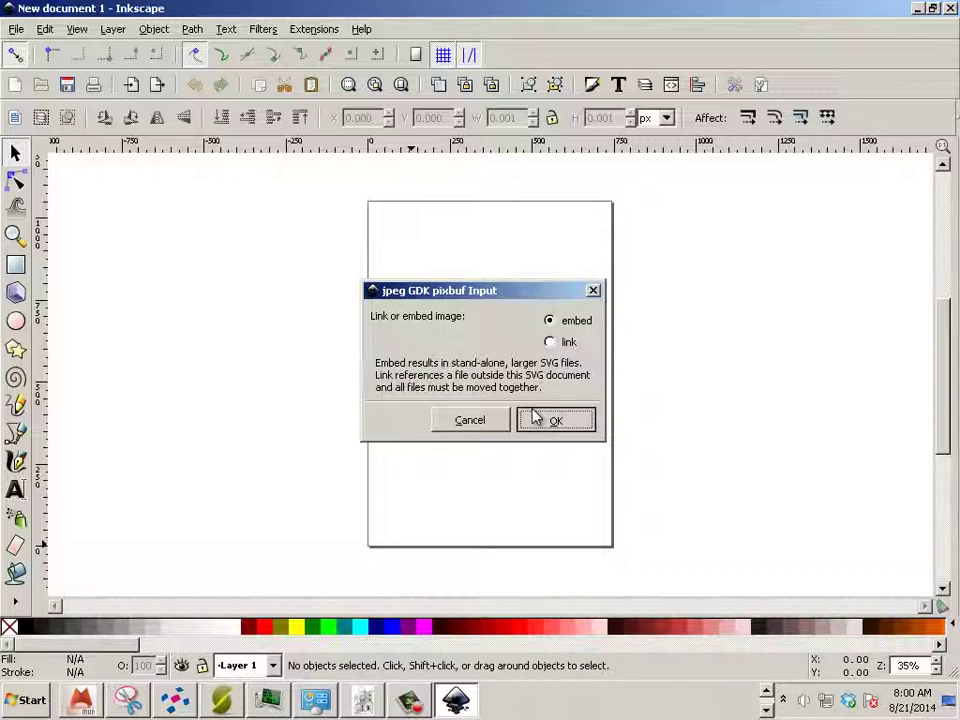
{"action": "left_click", "coordinate": [535, 418]}
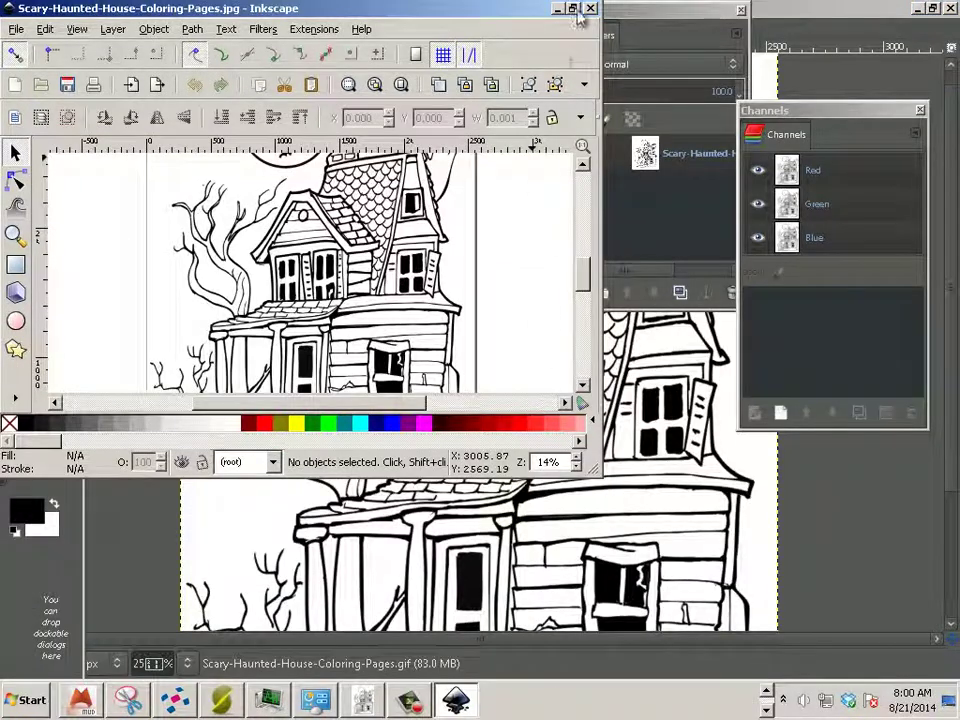
{"action": "left_click", "coordinate": [573, 9]}
Maximize Inkscape and select the embedded 2550 × 3297 haunted-house image on the page
{"action": "left_click", "coordinate": [521, 114]}
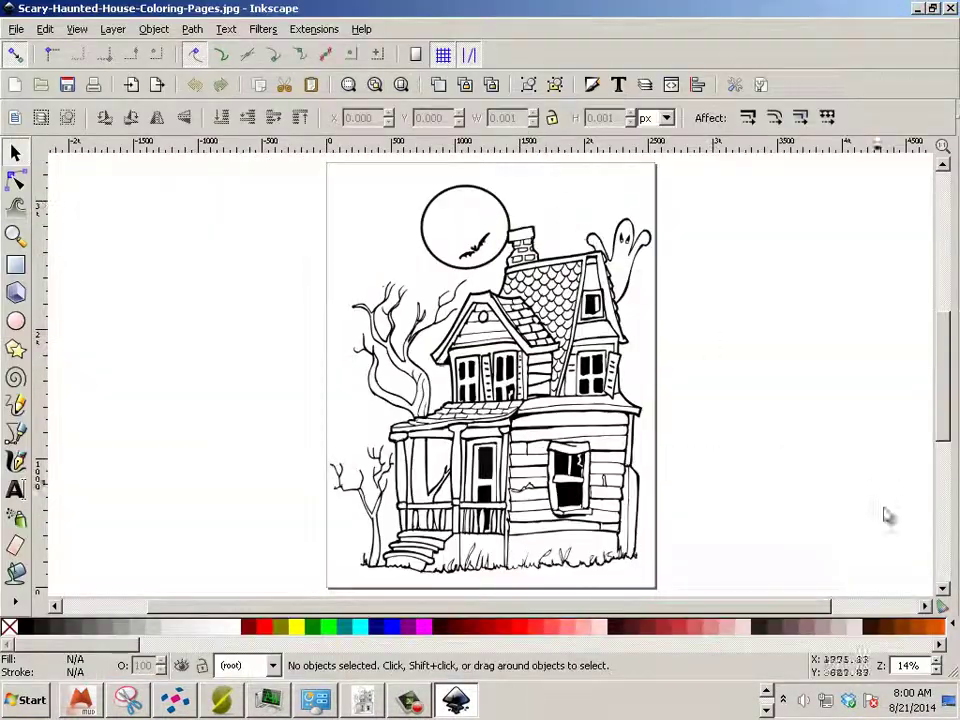
{"action": "scroll", "coordinate": [465, 355], "scroll_direction": "up", "scroll_amount": 6}
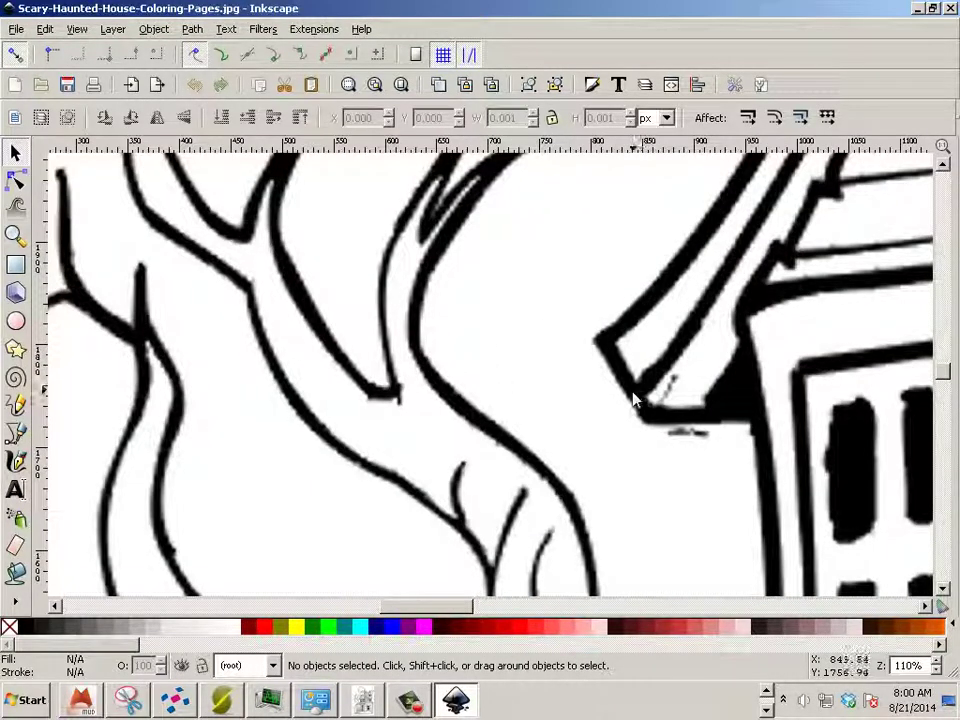
{"action": "scroll", "coordinate": [613, 455], "scroll_direction": "down", "scroll_amount": 3}
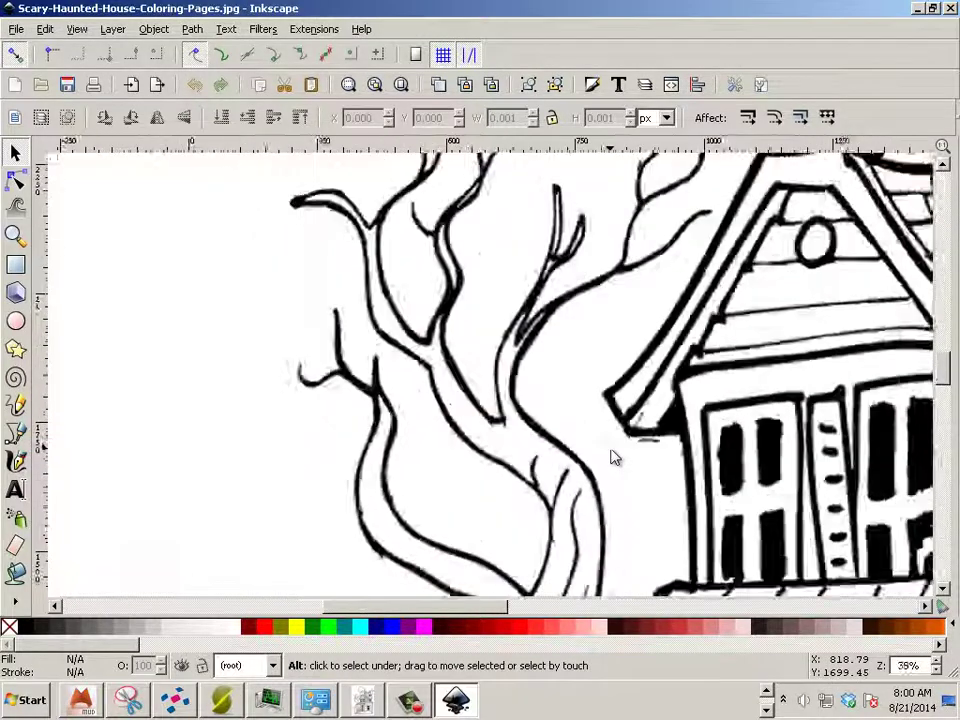
{"action": "left_click", "coordinate": [648, 428]}
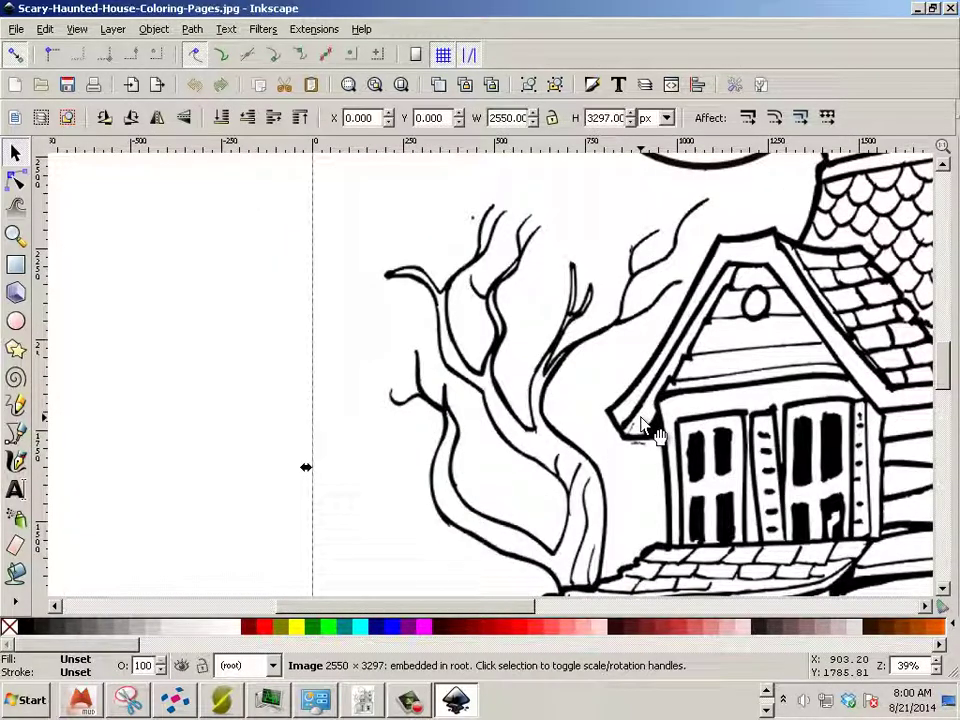
Trace the haunted-house bitmap with Path > Trace Bitmap at a 0.450 brightness cutoff
{"action": "left_click", "coordinate": [192, 29]}
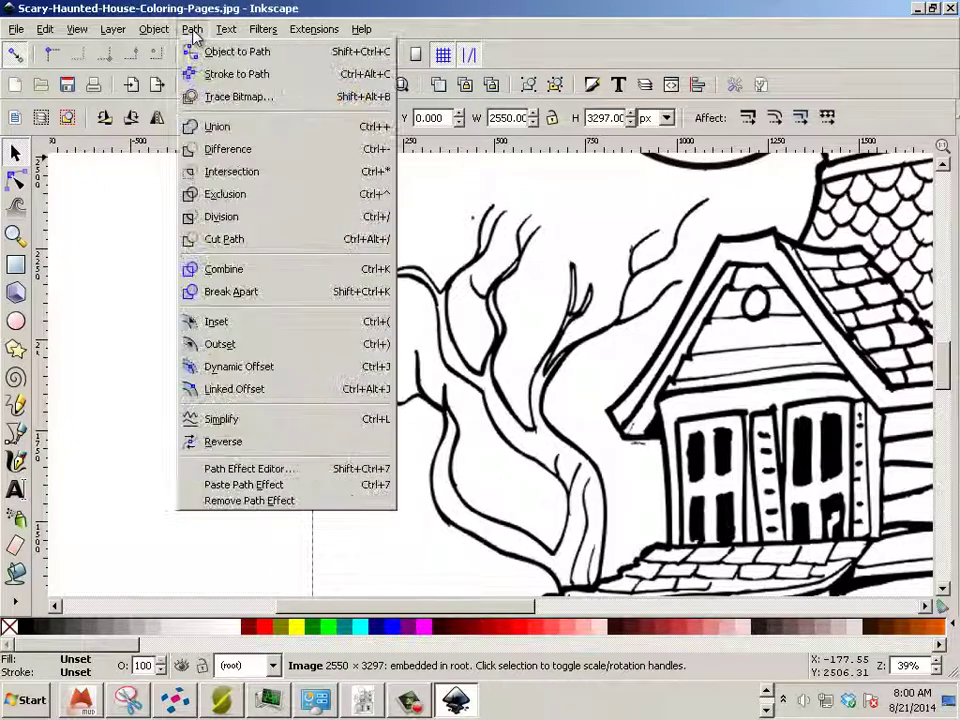
{"action": "left_click", "coordinate": [238, 97]}
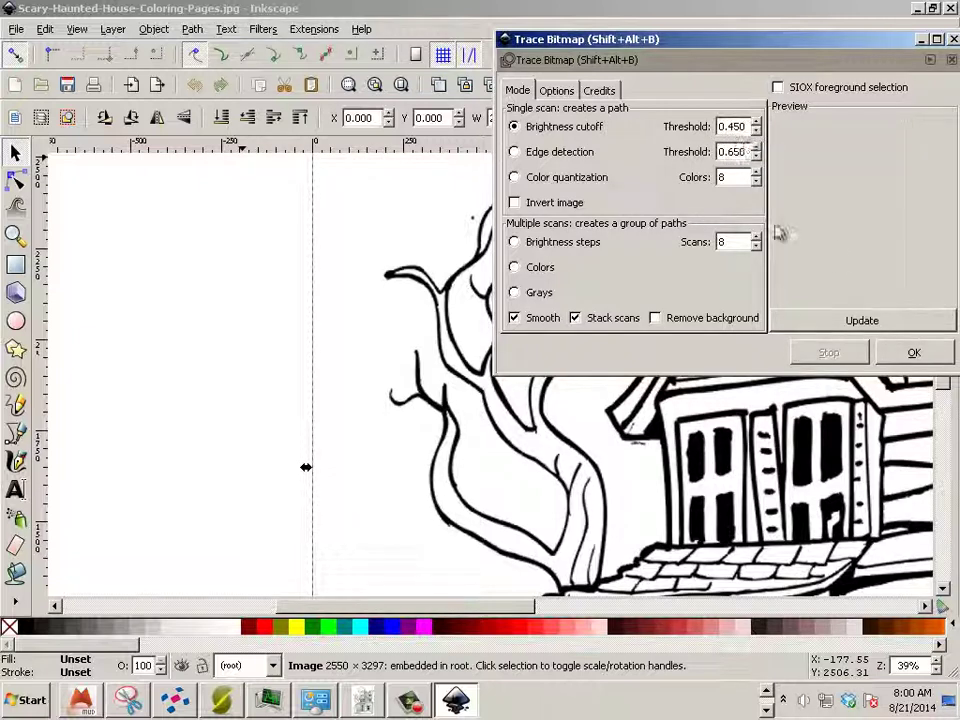
{"action": "left_click", "coordinate": [910, 360]}
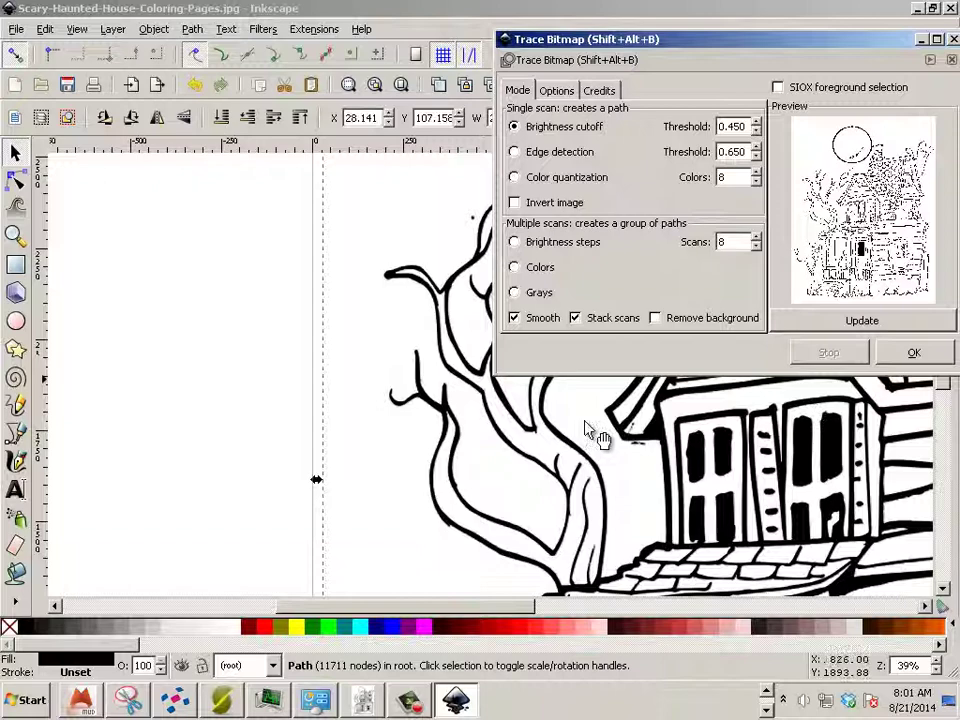
{"action": "left_click", "coordinate": [497, 443]}
Drag the 0.450 traced path left off the bitmap, zoom in, and select the threshold value
{"action": "mouse_move", "coordinate": [497, 443]}
{"action": "left_mouse_down"}
{"action": "mouse_move", "coordinate": [75, 446]}
{"action": "mouse_move", "coordinate": [15, 440]}
{"action": "mouse_move", "coordinate": [17, 430]}
{"action": "left_mouse_up"}
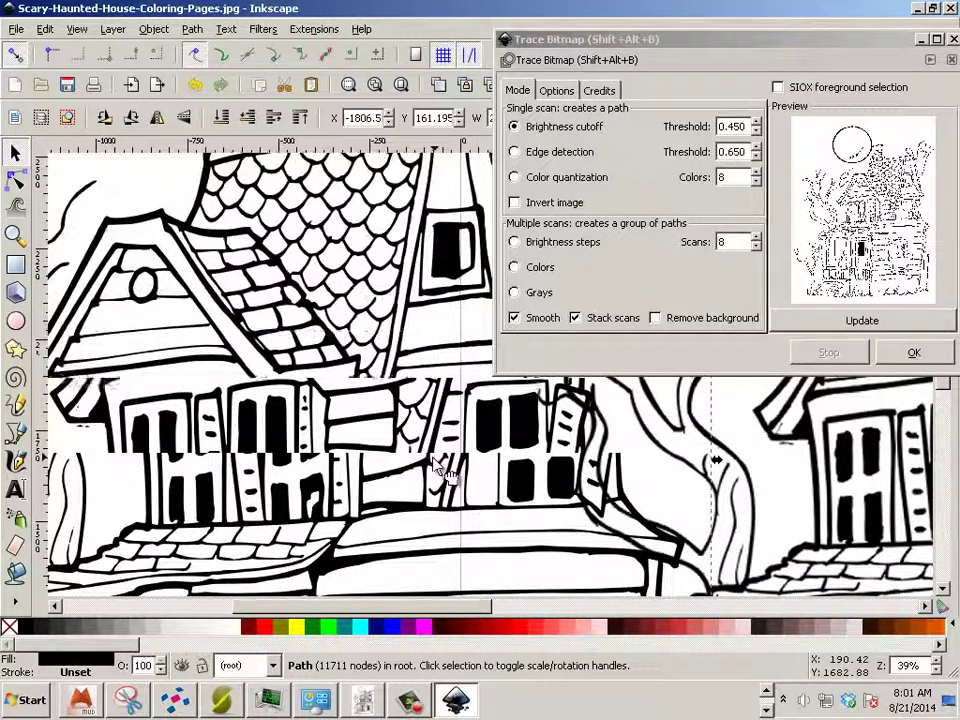
{"action": "mouse_move", "coordinate": [520, 475]}
{"action": "left_mouse_down"}
{"action": "mouse_move", "coordinate": [439, 468]}
{"action": "mouse_move", "coordinate": [550, 493]}
{"action": "left_mouse_up"}
{"action": "scroll", "coordinate": [552, 495], "scroll_direction": "up", "scroll_amount": 4}
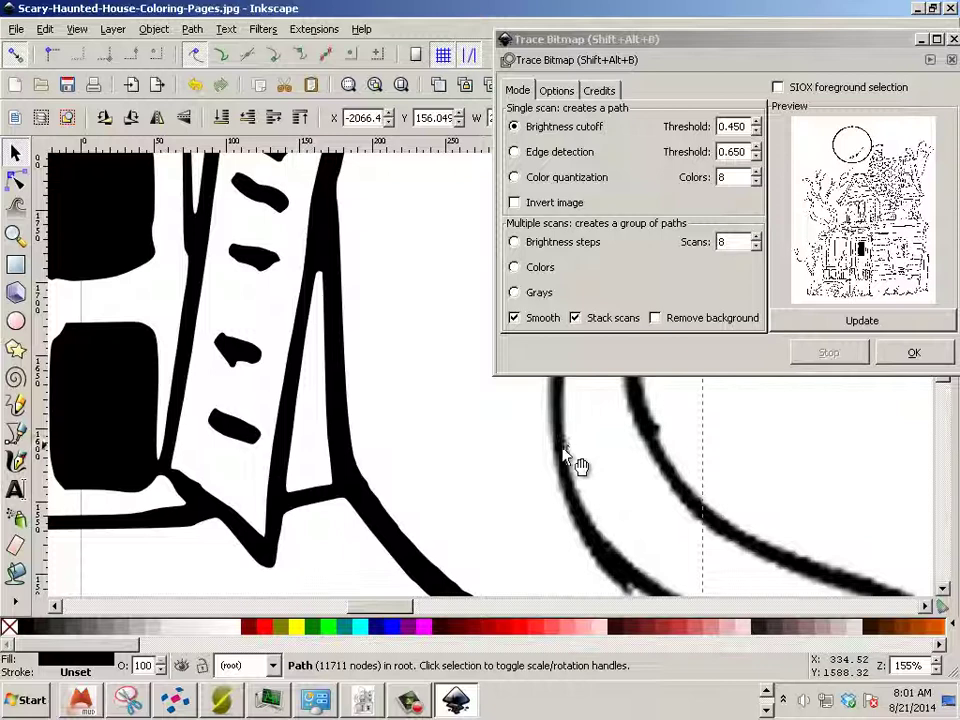
{"action": "double_click", "coordinate": [741, 126]}
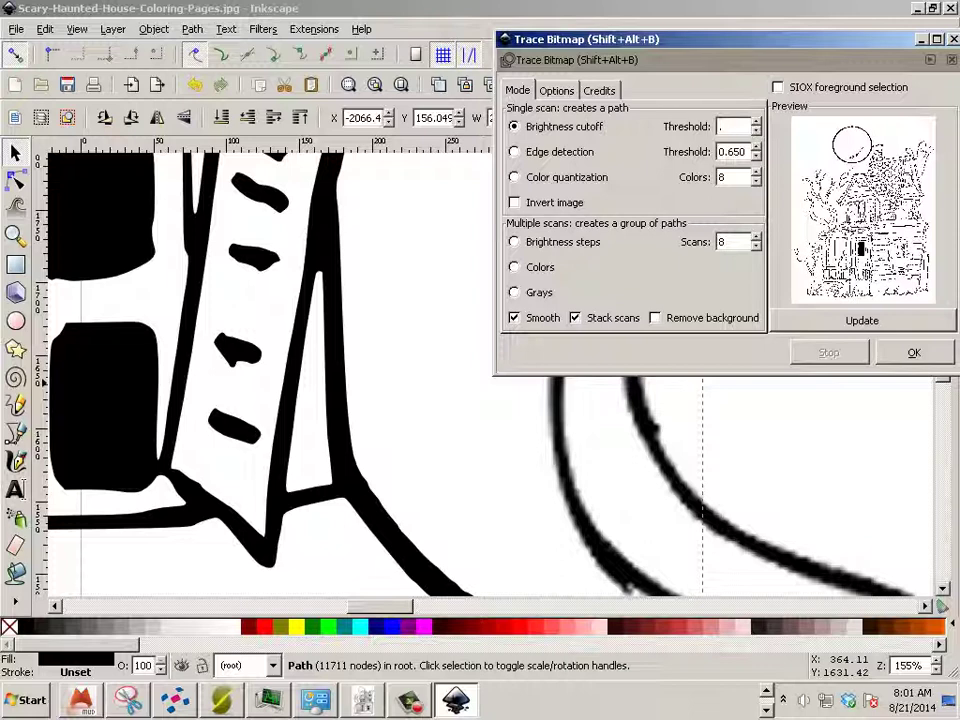
Retrace the original bitmap with the brightness threshold set to 0.800
{"action": "left_click", "coordinate": [735, 152]}
{"action": "key", "text": "BackSpace"}
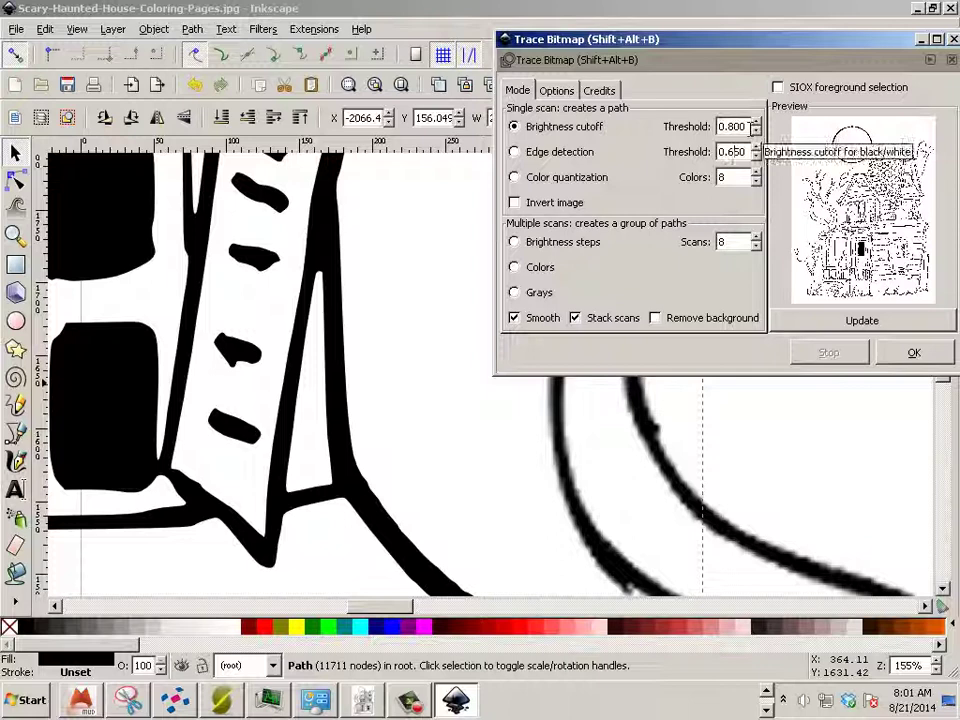
{"action": "left_click", "coordinate": [587, 494]}
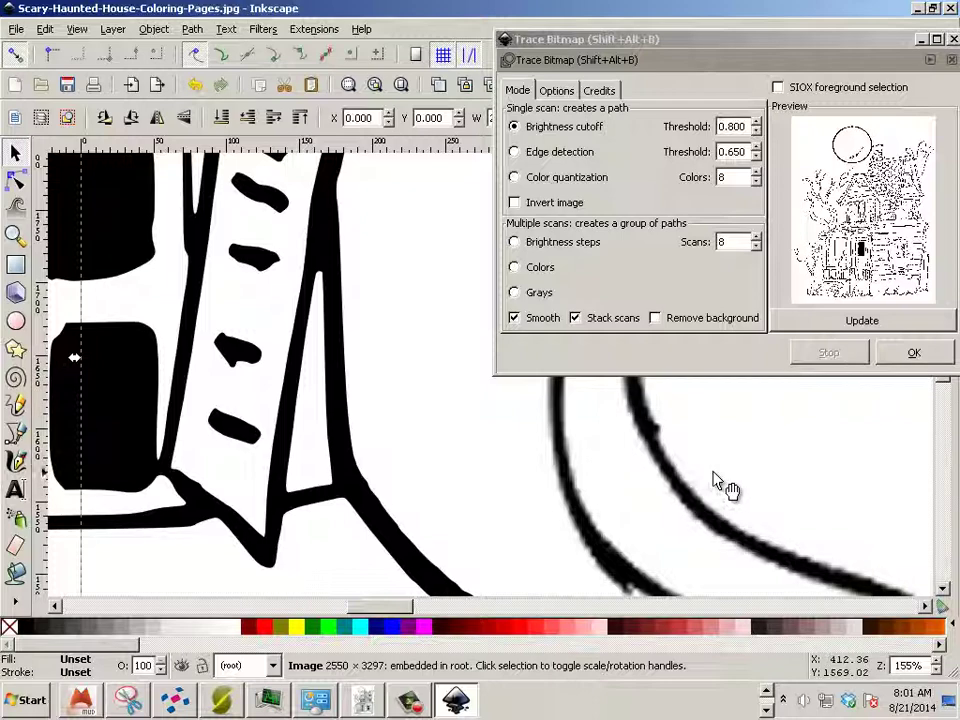
{"action": "scroll", "coordinate": [537, 495], "scroll_direction": "down", "scroll_amount": 2}
{"action": "scroll", "coordinate": [545, 497], "scroll_direction": "down", "scroll_amount": 2}
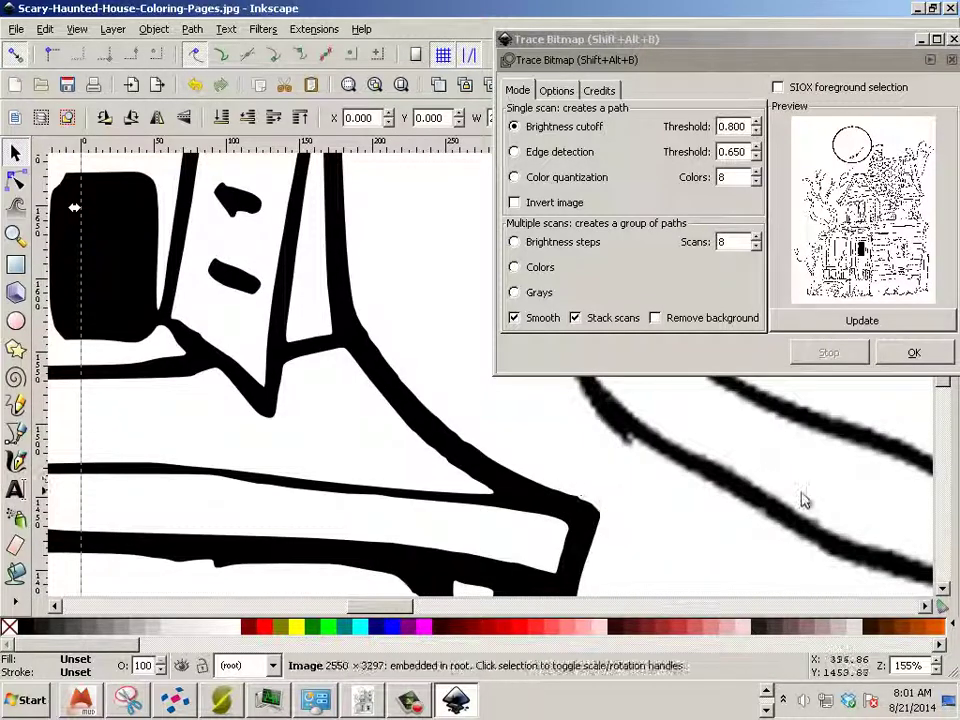
{"action": "left_click", "coordinate": [915, 354]}
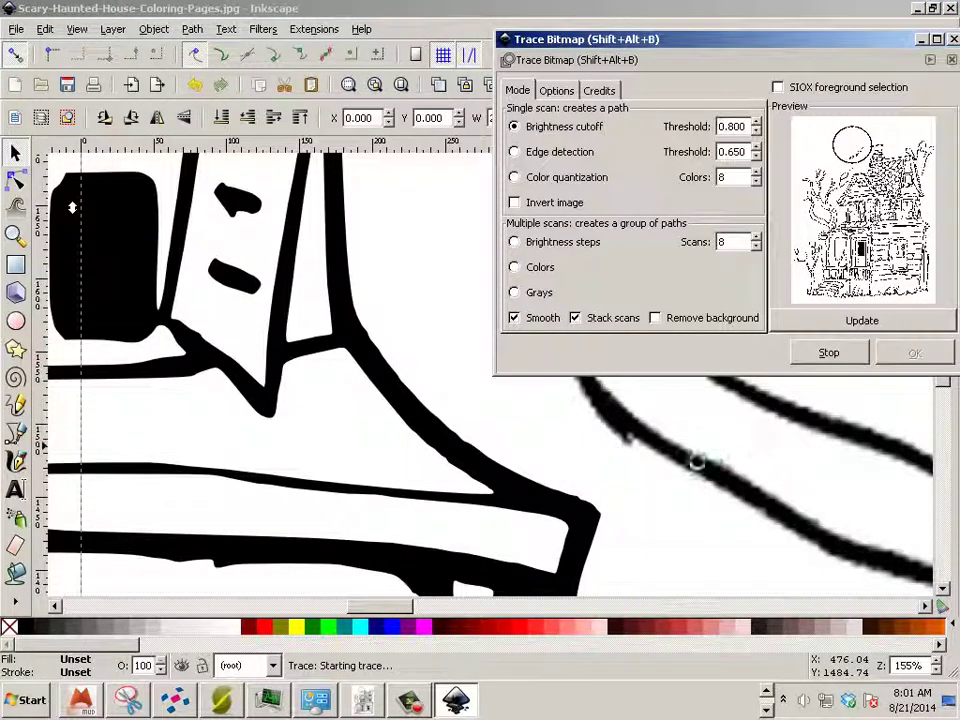
Slide the 0.800 traced path aside to compare with the original, then delete it
{"action": "mouse_move", "coordinate": [660, 462]}
{"action": "left_mouse_down"}
{"action": "mouse_move", "coordinate": [568, 467]}
{"action": "mouse_move", "coordinate": [606, 455]}
{"action": "left_mouse_up"}
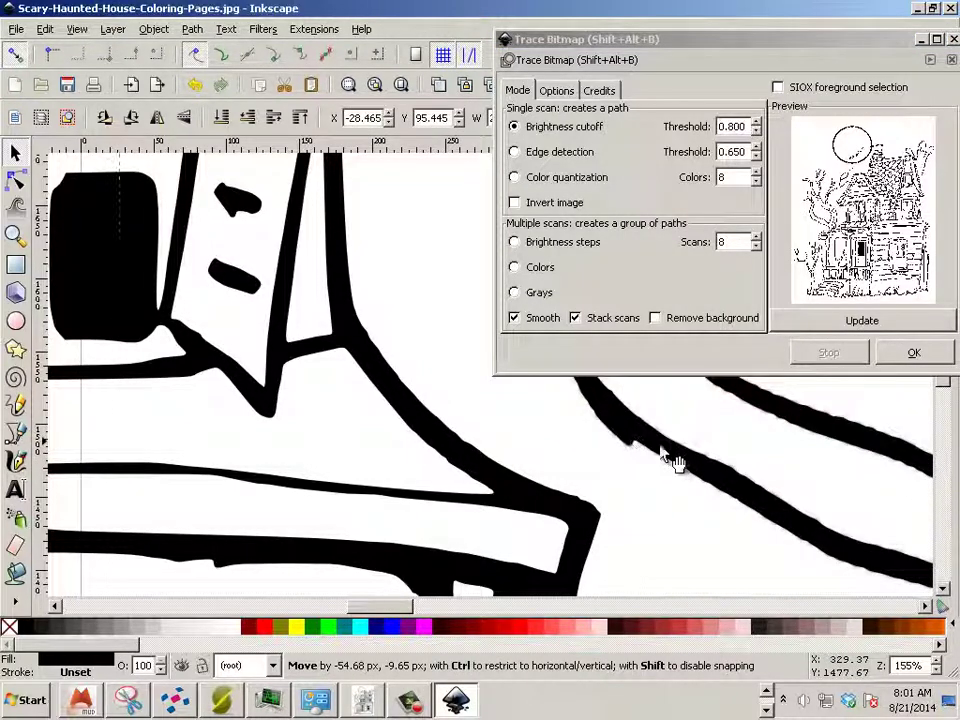
{"action": "key", "text": "Escape"}
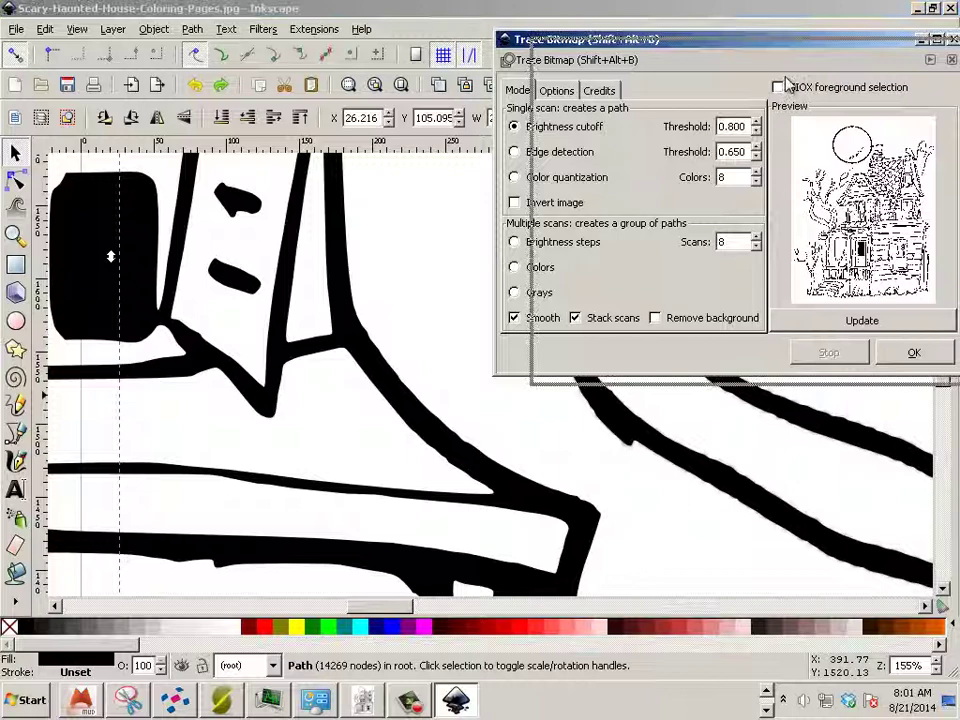
{"action": "left_click_drag", "start_coordinate": [521, 39], "coordinate": [758, 107]}
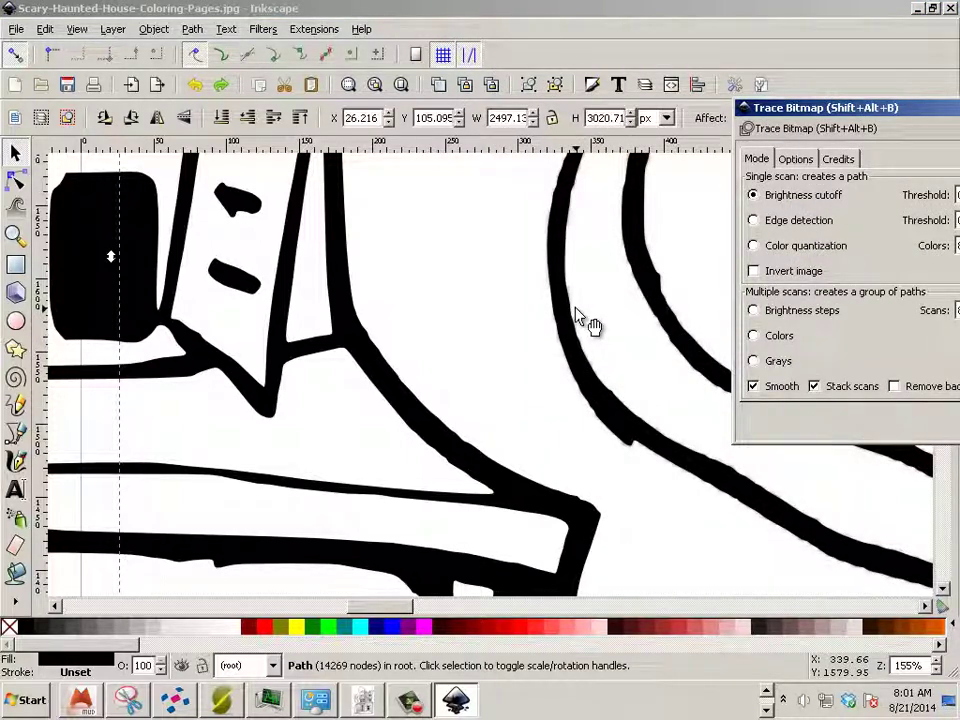
{"action": "left_click", "coordinate": [535, 383]}
{"action": "mouse_move", "coordinate": [535, 383]}
{"action": "left_mouse_down"}
{"action": "mouse_move", "coordinate": [514, 390]}
{"action": "mouse_move", "coordinate": [520, 271]}
{"action": "left_mouse_up"}
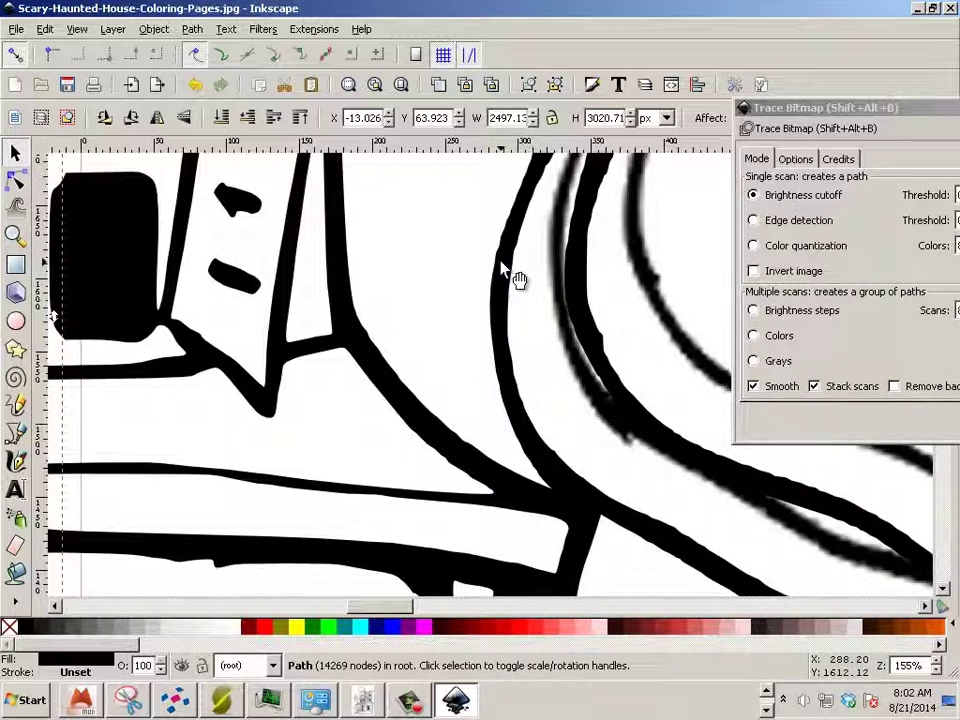
{"action": "key", "text": "Delete"}
Retrace the original bitmap with the brightness threshold set to 0.200
{"action": "left_click", "coordinate": [574, 326]}
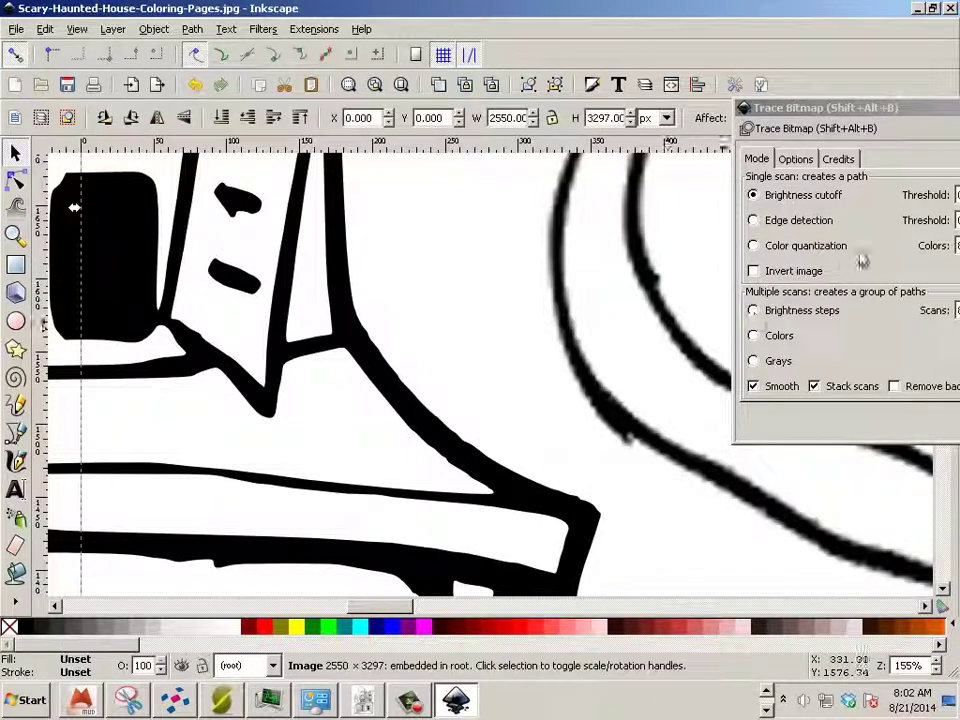
{"action": "left_click_drag", "start_coordinate": [912, 139], "coordinate": [714, 151]}
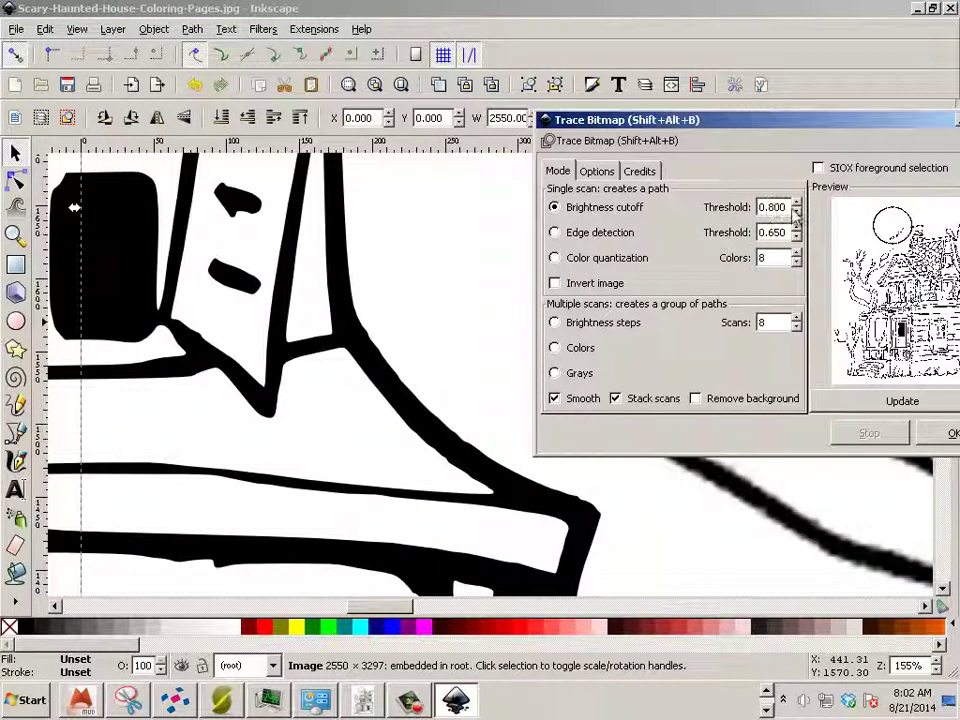
{"action": "left_click_drag", "start_coordinate": [787, 207], "coordinate": [765, 206]}
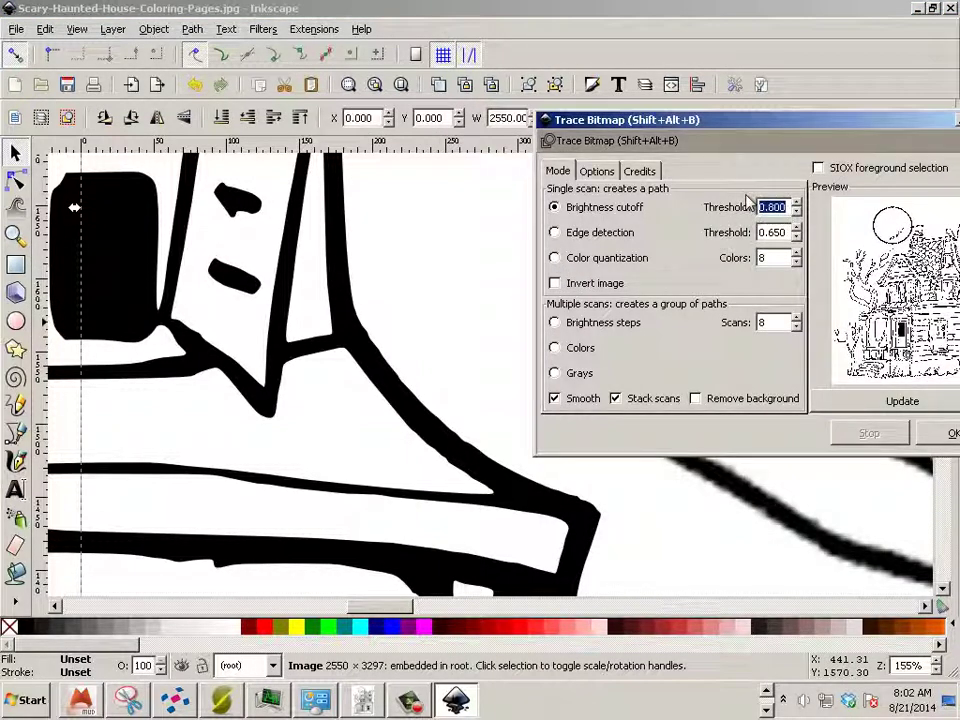
{"action": "type", "text": ".2"}
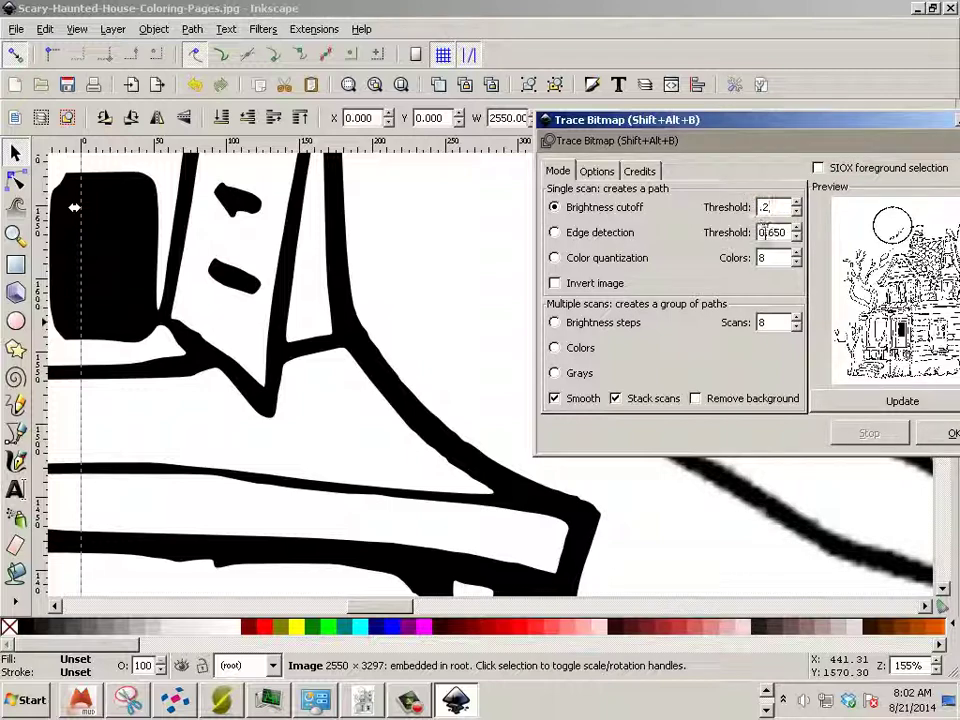
{"action": "key", "text": "Tab"}
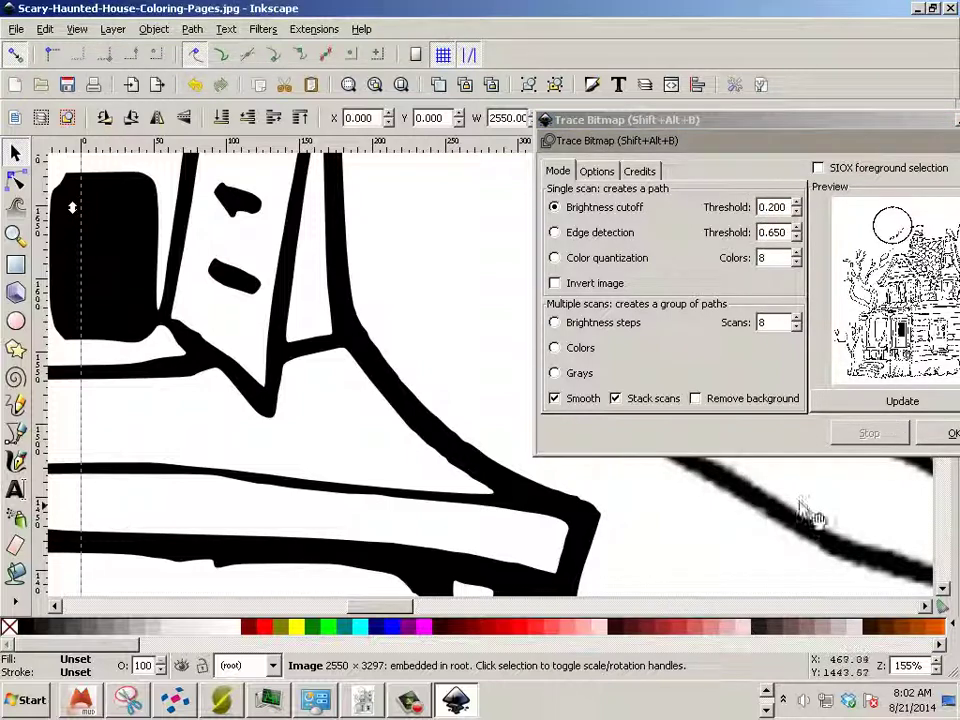
{"action": "key", "text": "Return"}
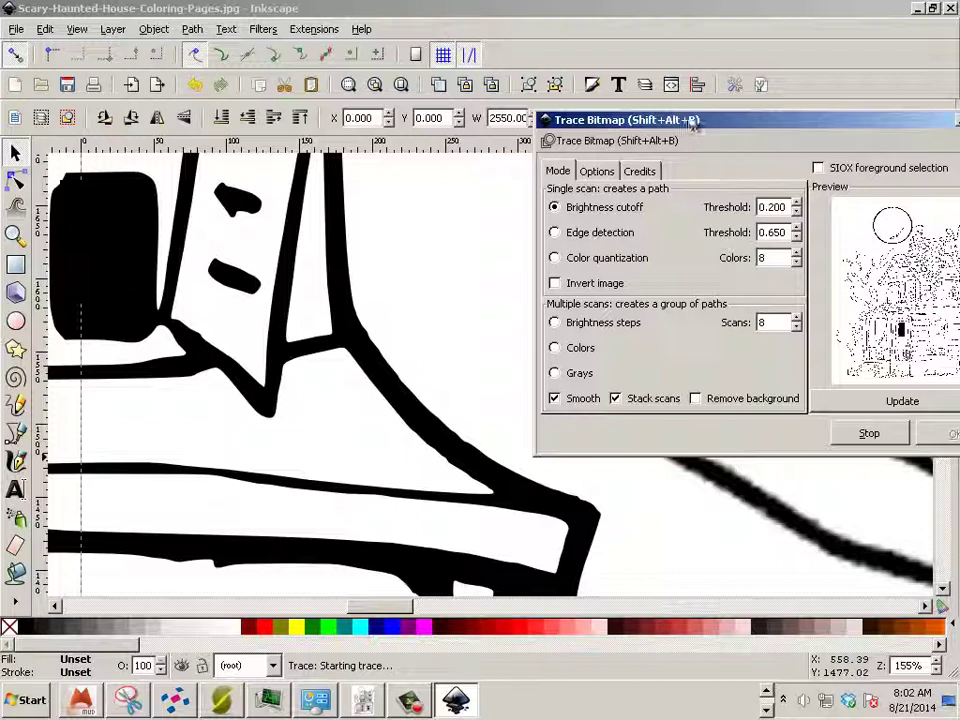
Drag the 0.200 traced path aside to compare with the original, then delete it
{"action": "left_click_drag", "start_coordinate": [671, 120], "coordinate": [933, 135]}
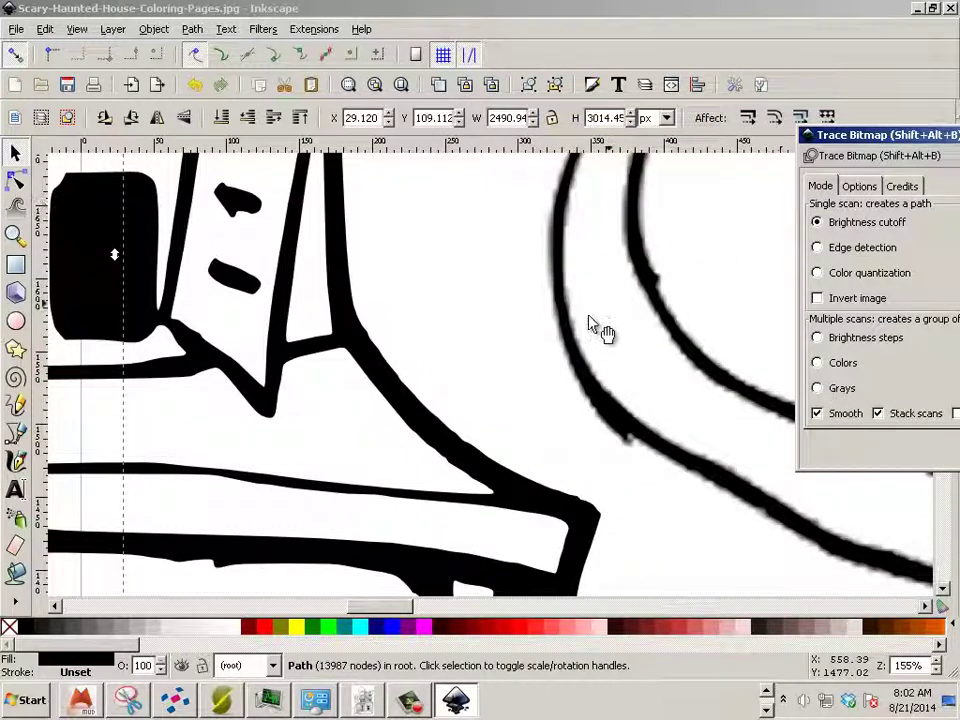
{"action": "mouse_move", "coordinate": [579, 339]}
{"action": "left_mouse_down"}
{"action": "mouse_move", "coordinate": [490, 342]}
{"action": "mouse_move", "coordinate": [512, 375]}
{"action": "mouse_move", "coordinate": [489, 330]}
{"action": "mouse_move", "coordinate": [478, 256]}
{"action": "left_mouse_up"}
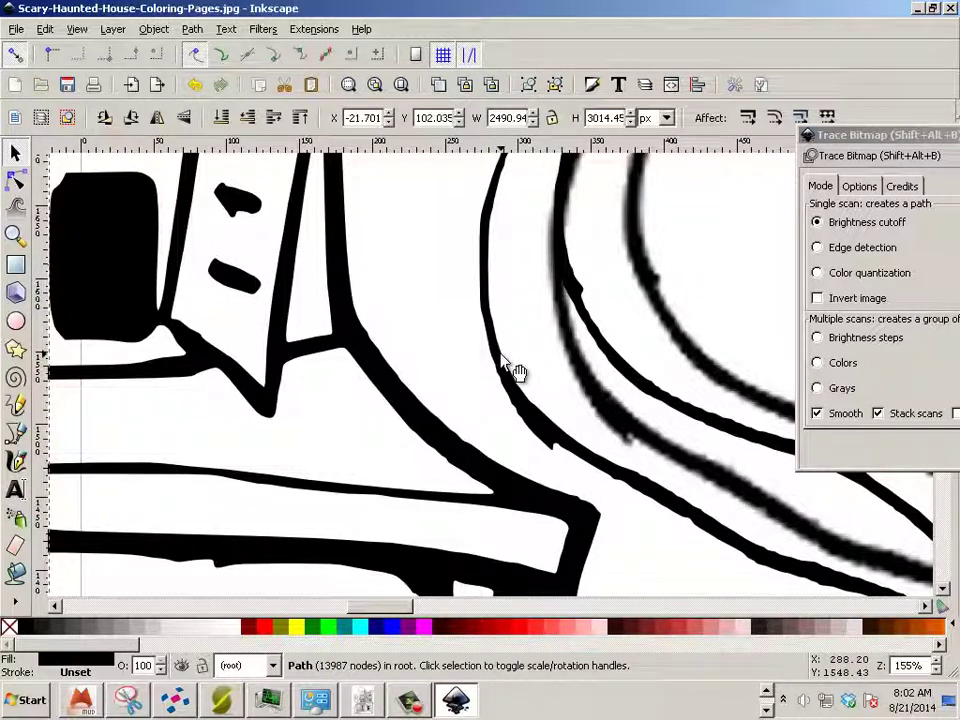
{"action": "key", "text": "Delete"}
Delete the original bitmap and move the traced house onto the page
{"action": "left_click", "coordinate": [562, 368]}
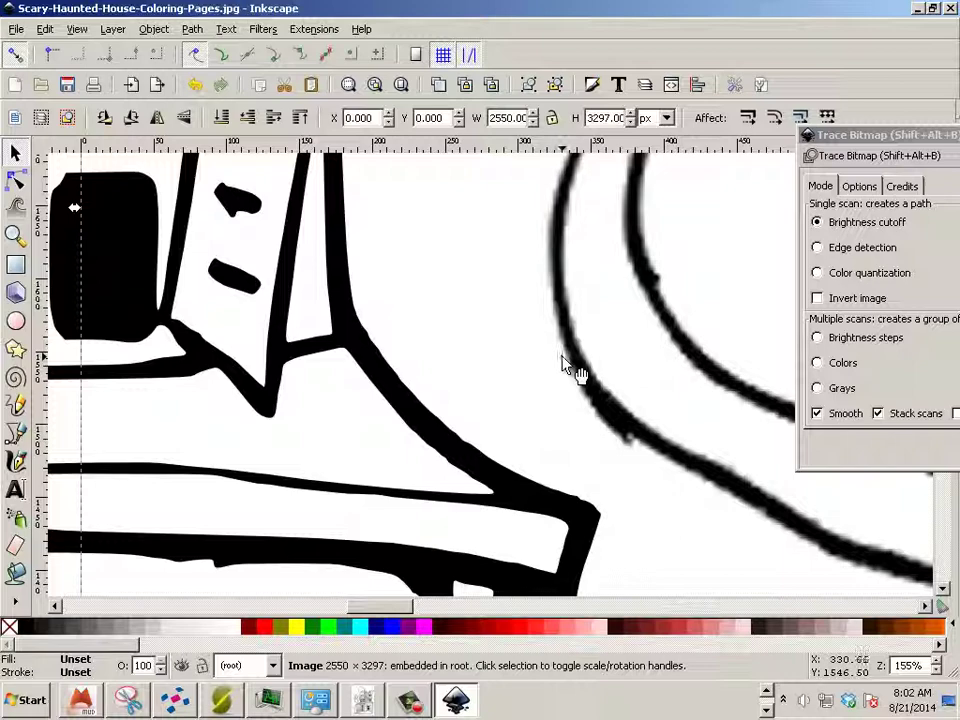
{"action": "key", "text": "Delete"}
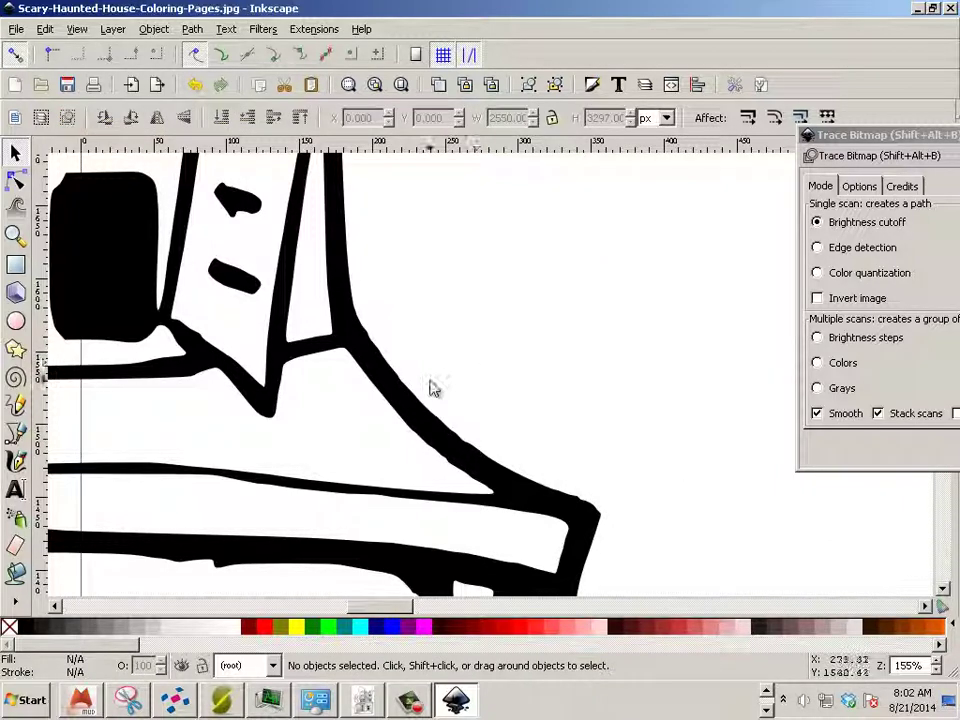
{"action": "scroll", "coordinate": [431, 388], "scroll_direction": "down", "scroll_amount": 5}
{"action": "scroll", "coordinate": [418, 378], "scroll_direction": "down", "scroll_amount": 8}
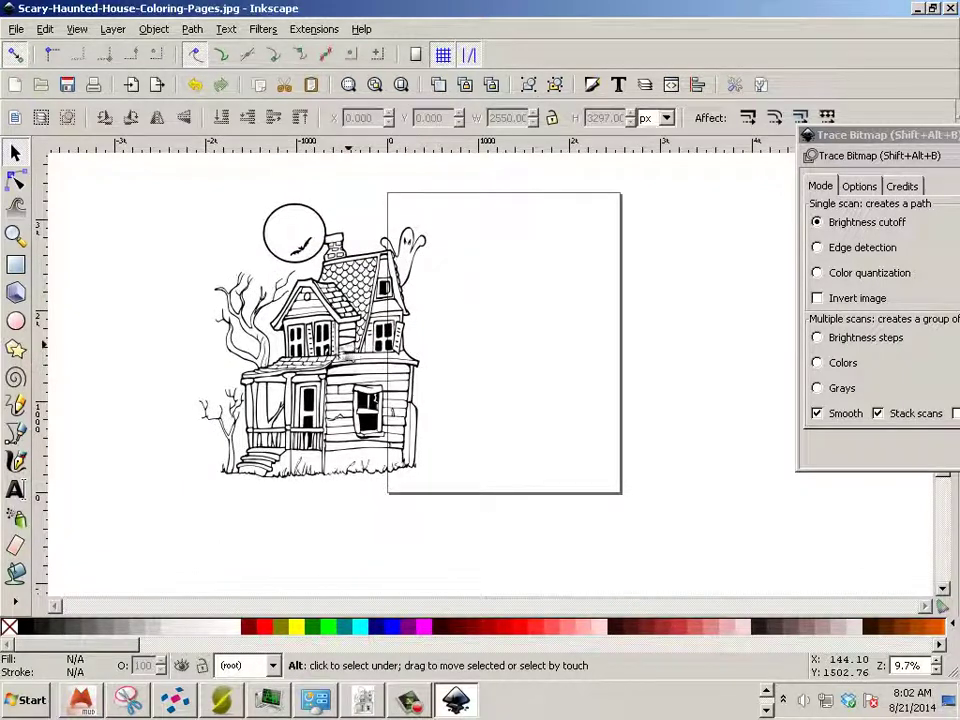
{"action": "left_click_drag", "start_coordinate": [350, 370], "coordinate": [550, 368]}
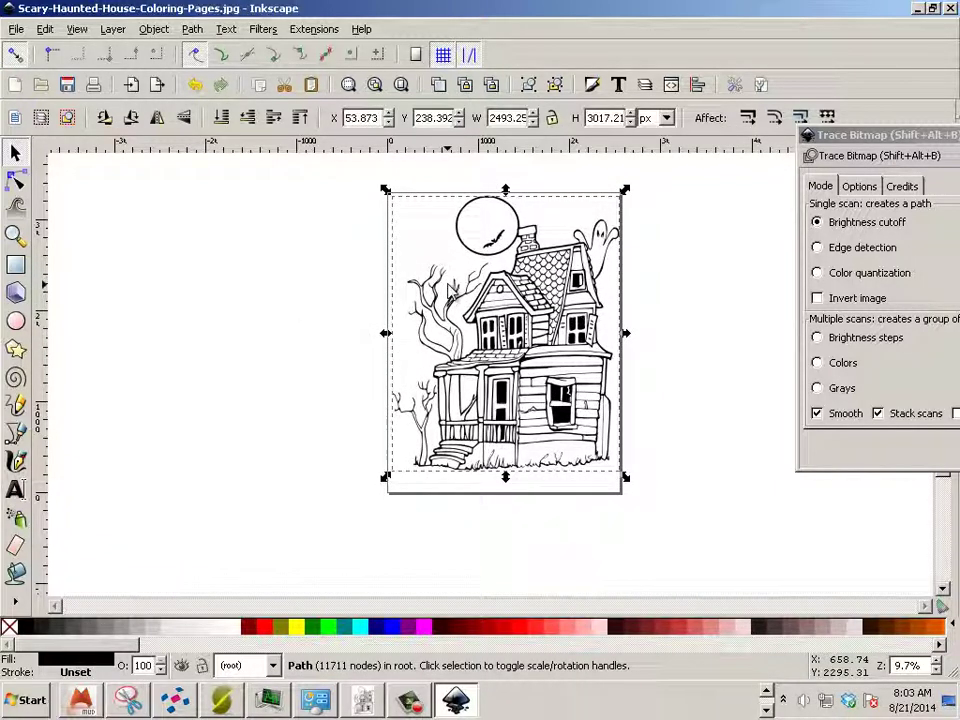
{"action": "key", "text": "Left"}
{"action": "left_click", "coordinate": [305, 348]}
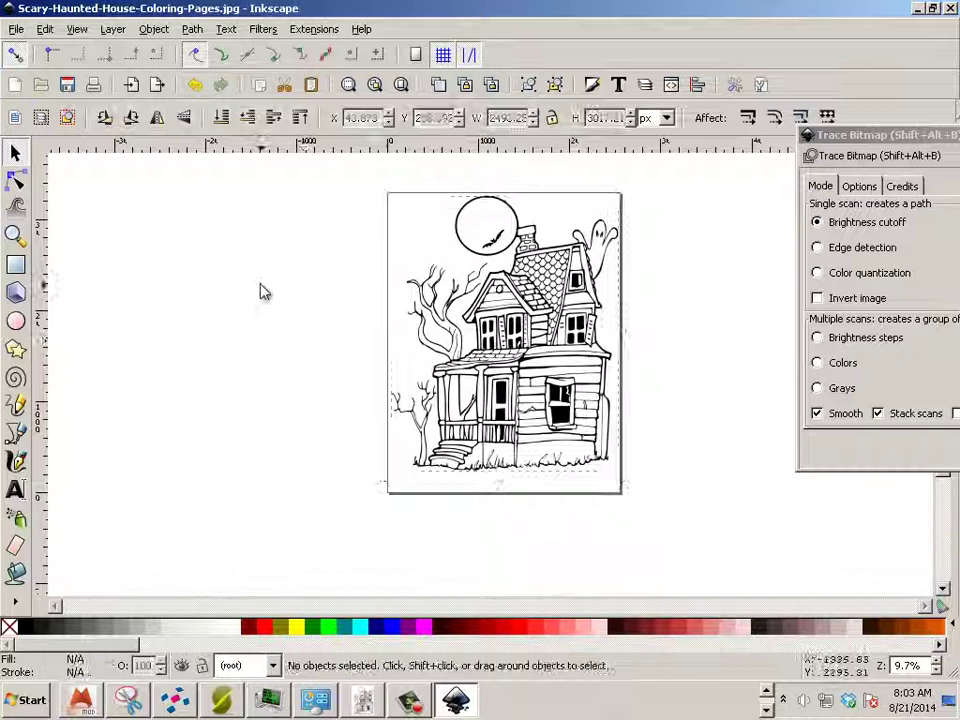
Save As Halloween-images-to-color-for-kids.svg, replacing the existing file
{"action": "left_click", "coordinate": [16, 29]}
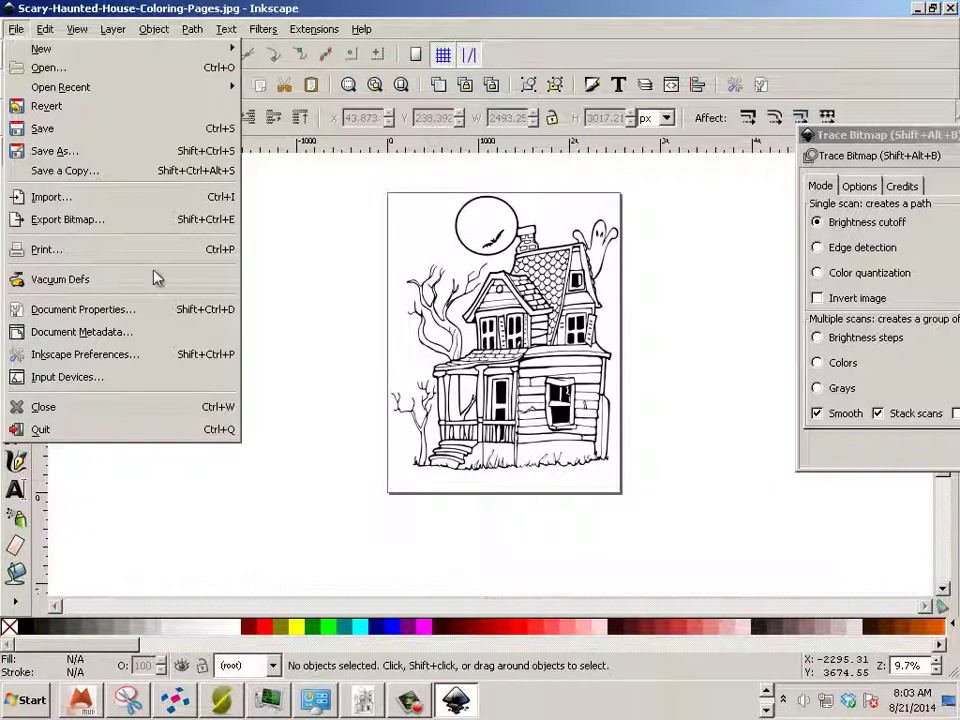
{"action": "left_click", "coordinate": [104, 158]}
{"action": "left_click", "coordinate": [125, 95]}
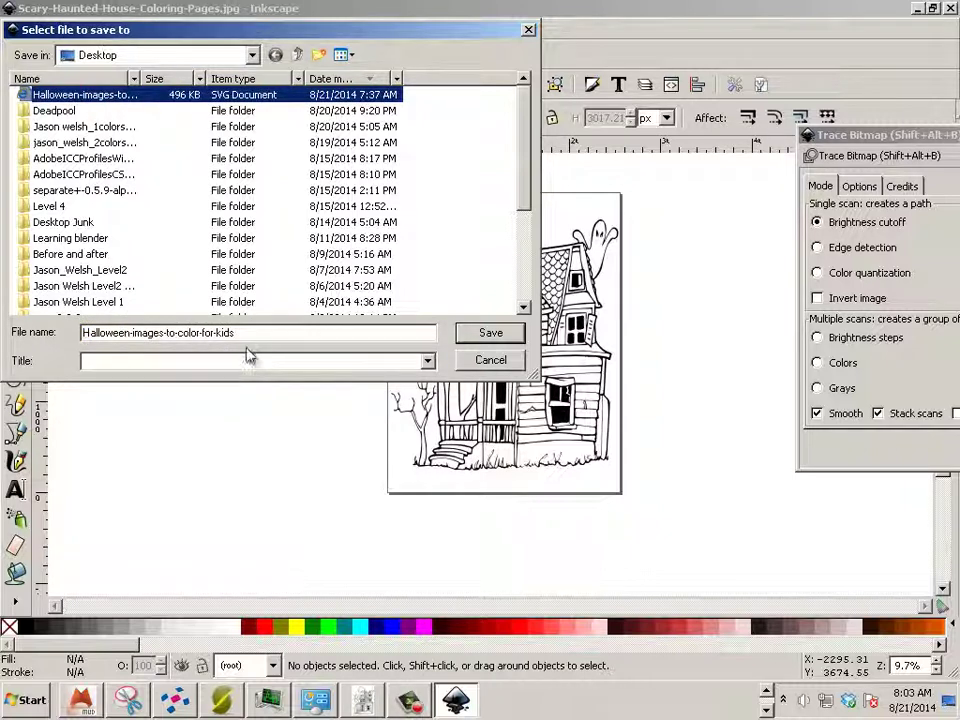
{"action": "left_click", "coordinate": [490, 334]}
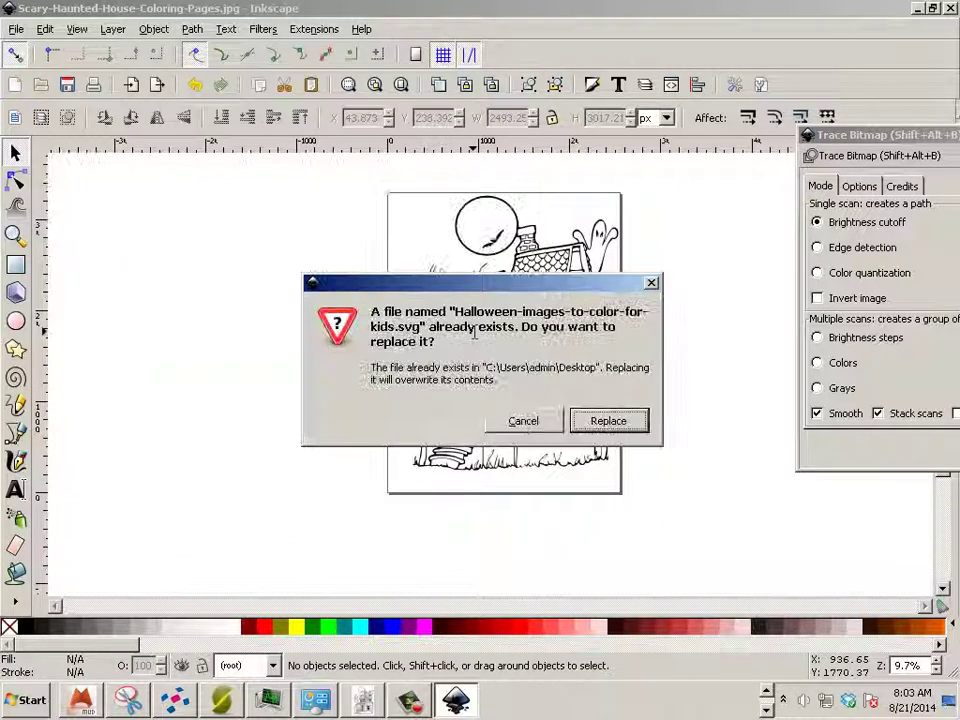
{"action": "left_click", "coordinate": [609, 421]}
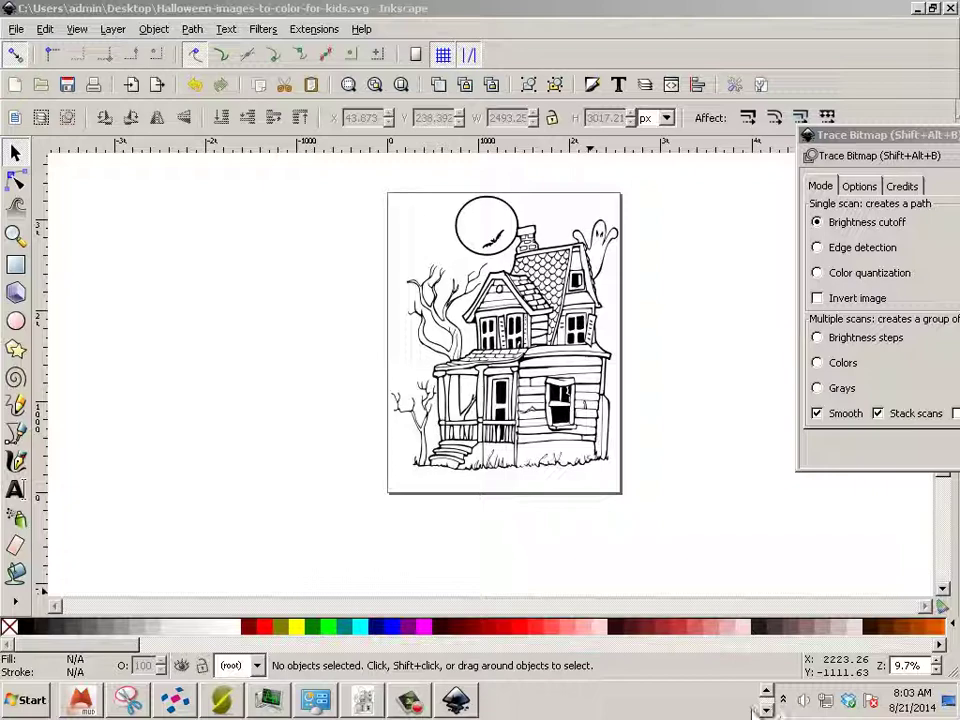
In GIMP, open Halloween-images-to-color-for-kids.svg from the Open dialog
{"action": "left_click", "coordinate": [363, 700]}
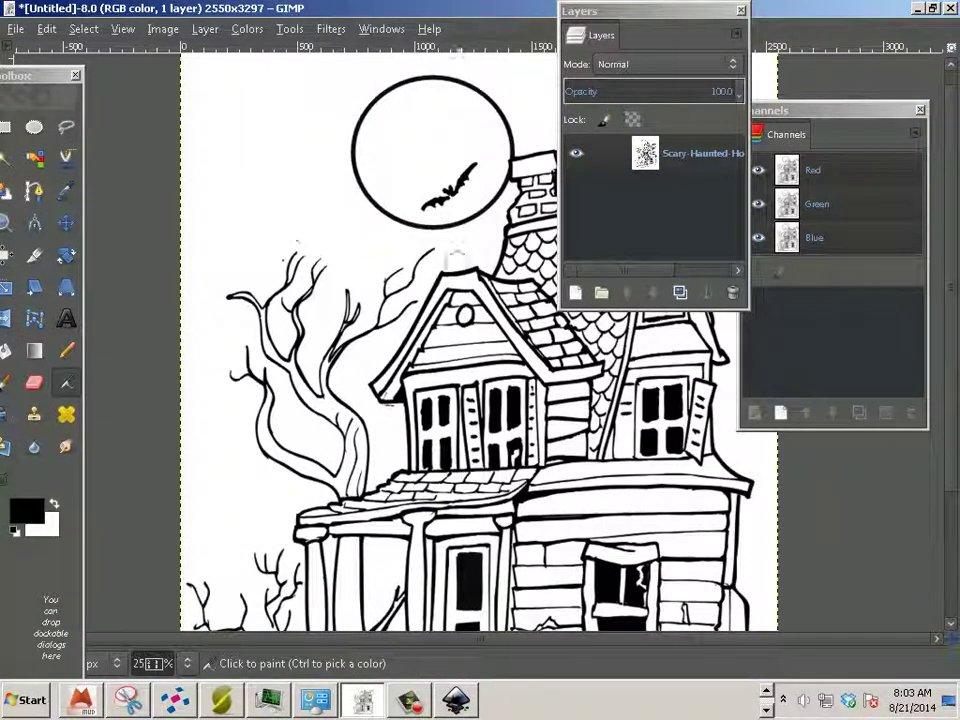
{"action": "left_click", "coordinate": [17, 30]}
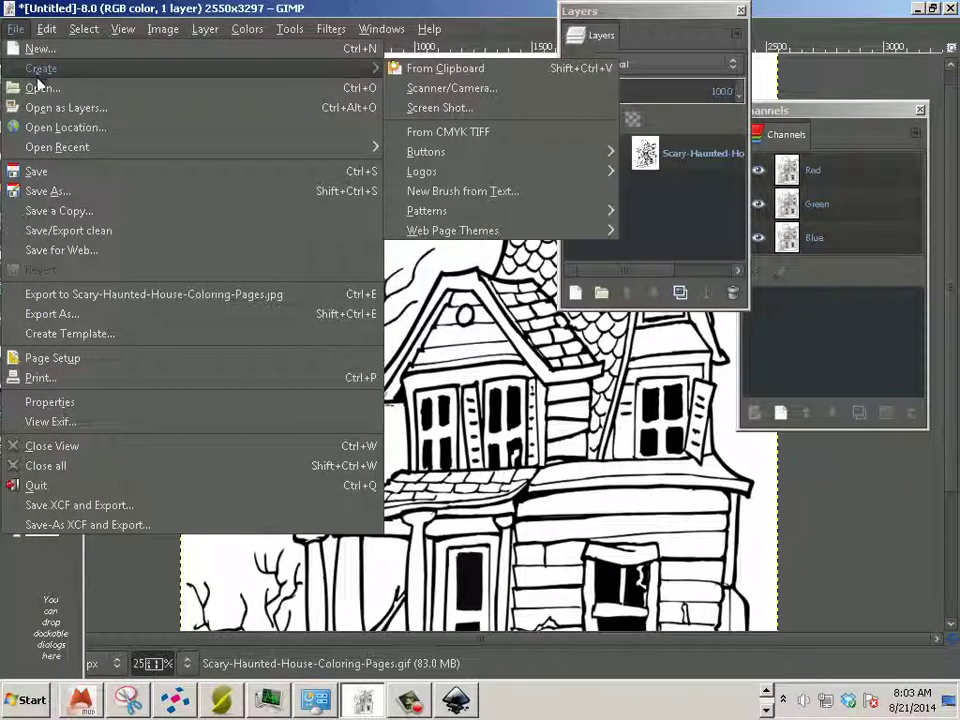
{"action": "left_click", "coordinate": [40, 86]}
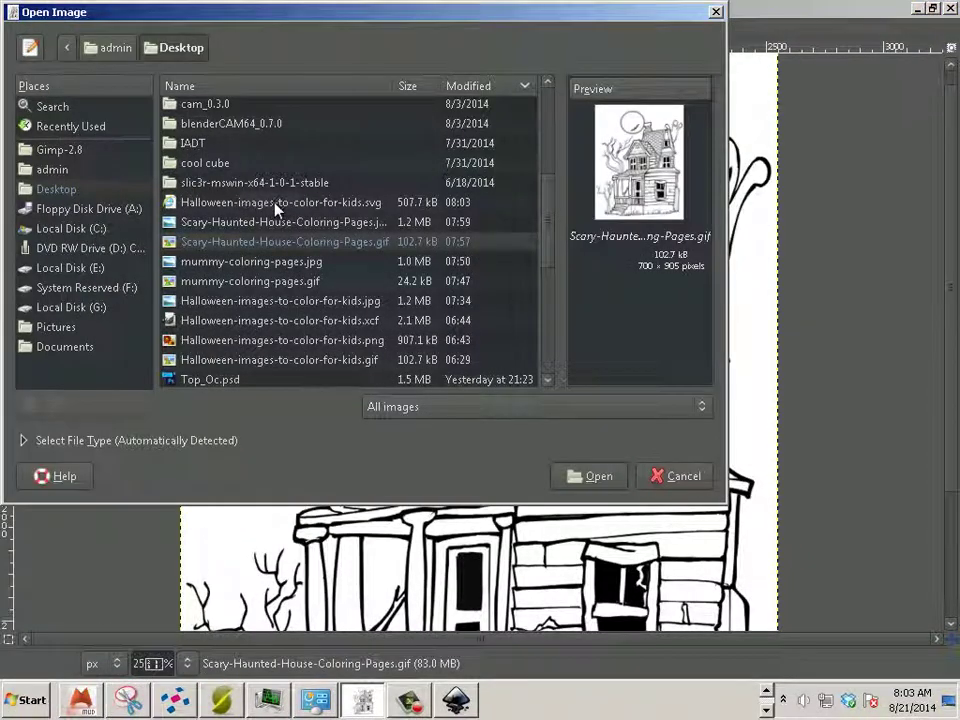
{"action": "left_click", "coordinate": [240, 204]}
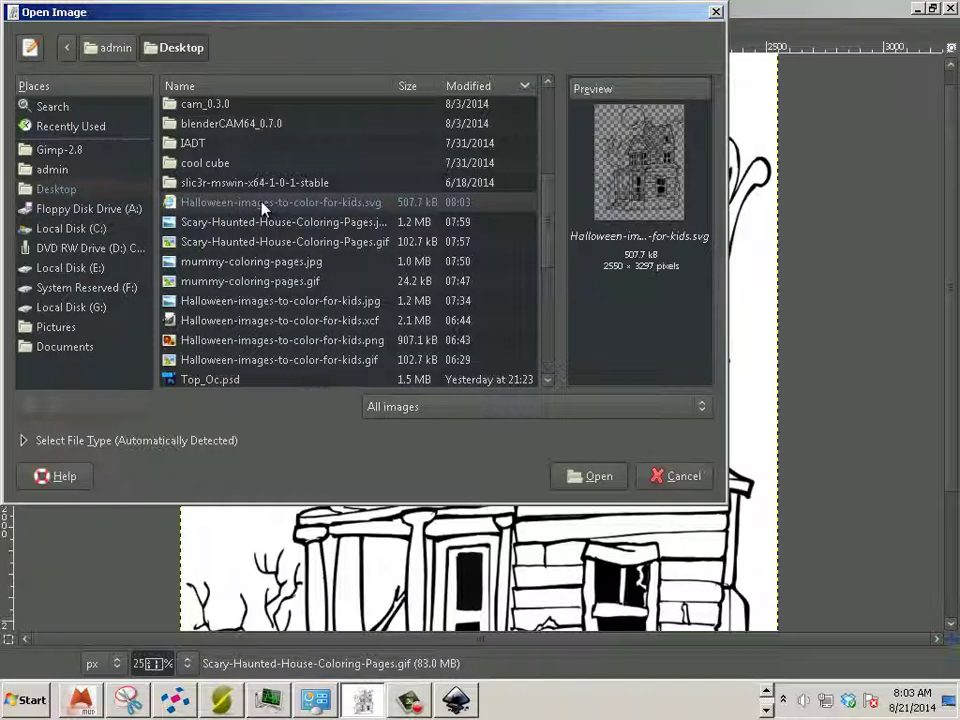
{"action": "double_click", "coordinate": [262, 204]}
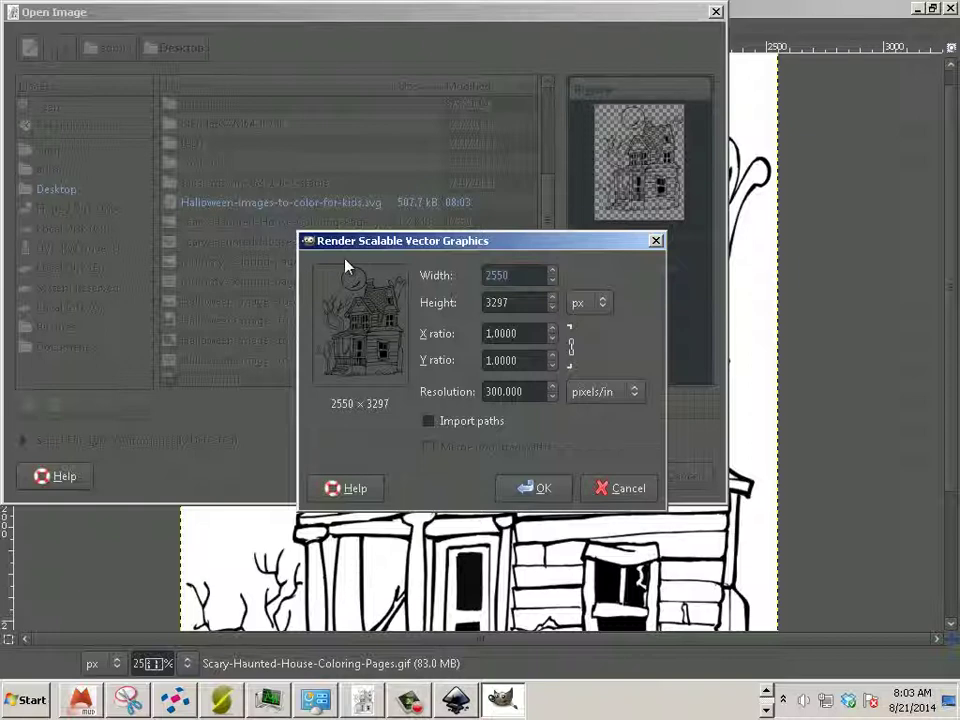
Render the SVG in inches at 22 wide by 28.445 high, 300 pixels/in
{"action": "left_click", "coordinate": [586, 302]}
{"action": "left_click", "coordinate": [594, 325]}
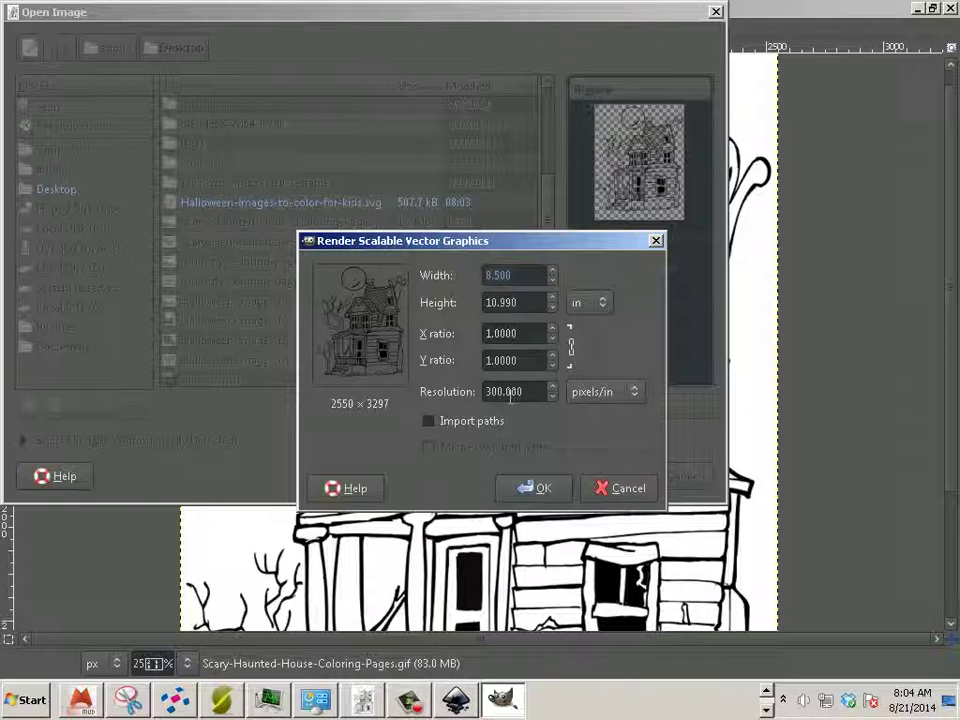
{"action": "left_click", "coordinate": [513, 275]}
{"action": "type", "text": "22"}
{"action": "left_click", "coordinate": [519, 303]}
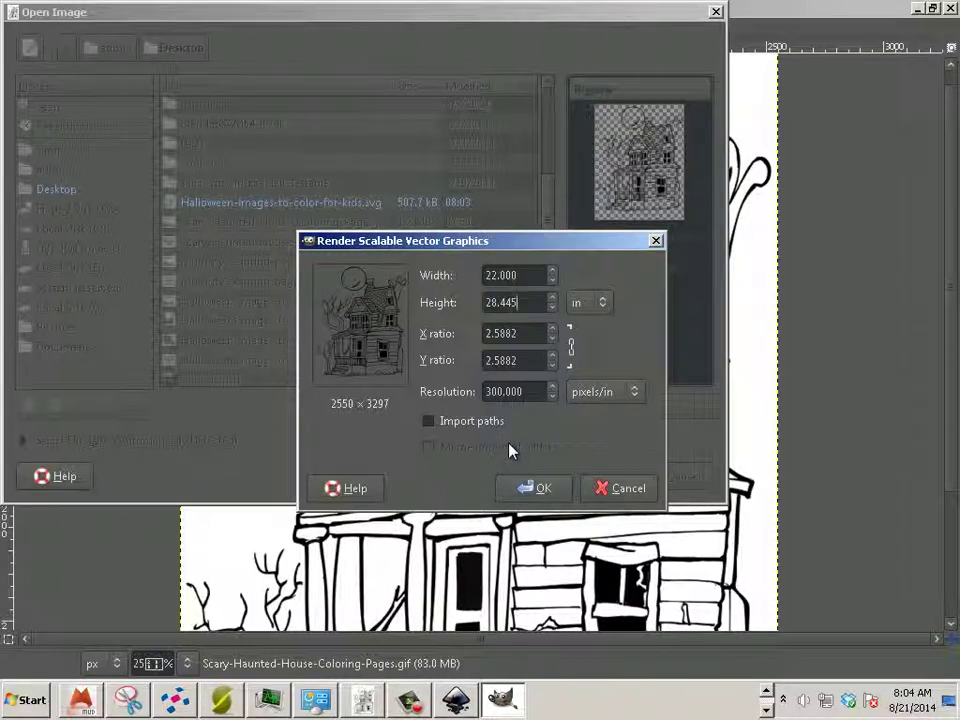
{"action": "left_click", "coordinate": [545, 490]}
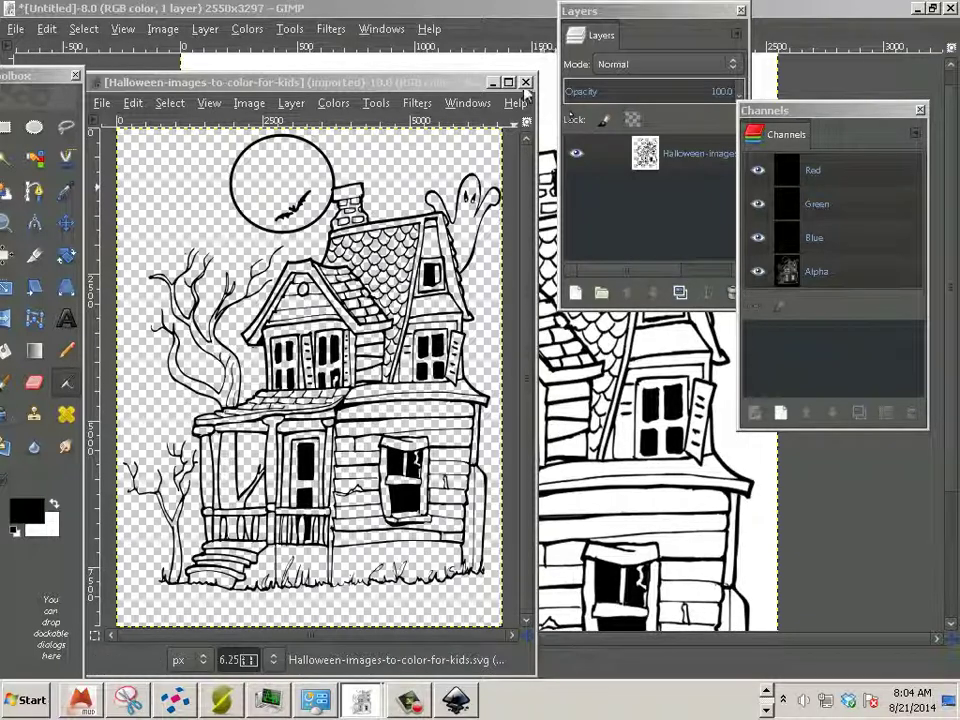
Maximize the haunted-house image window and zoom to check the line art
{"action": "left_click", "coordinate": [508, 82]}
{"action": "scroll", "coordinate": [453, 348], "scroll_direction": "up", "scroll_amount": 8, "text": "ctrl"}
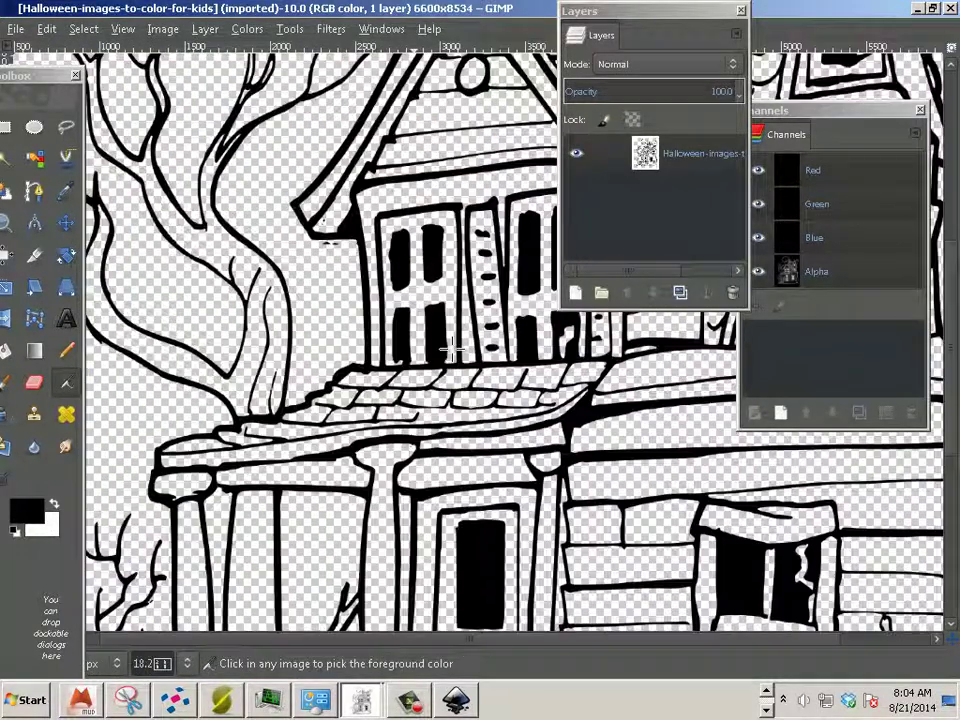
{"action": "scroll", "coordinate": [453, 348], "scroll_direction": "up", "scroll_amount": 1}
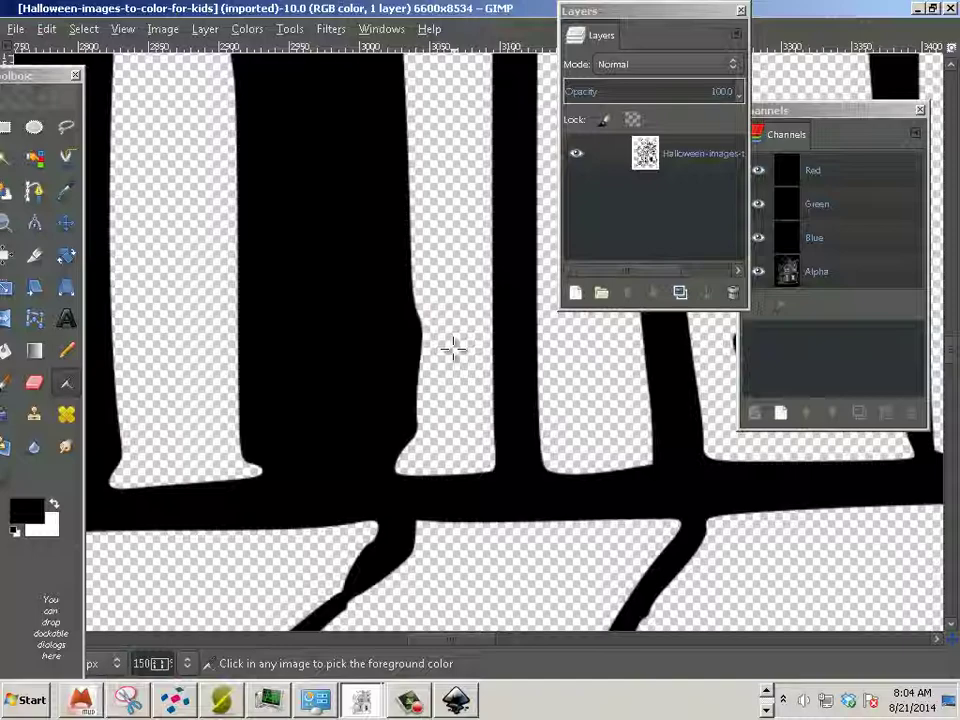
{"action": "scroll", "coordinate": [453, 348], "scroll_direction": "down", "scroll_amount": 8, "text": "ctrl"}
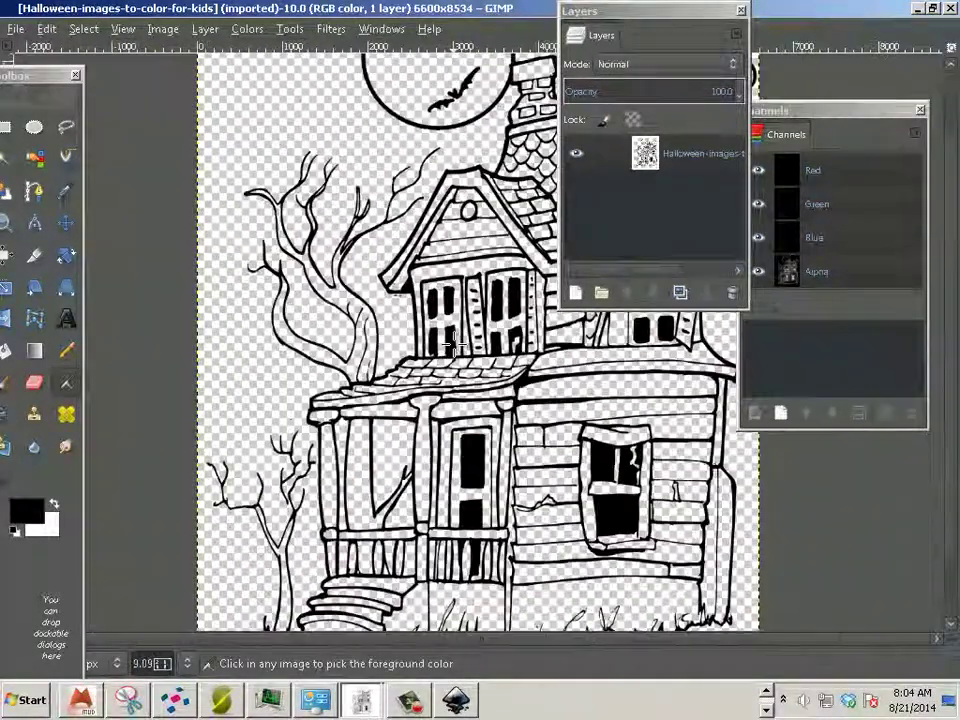
{"action": "scroll", "coordinate": [453, 345], "scroll_direction": "down", "scroll_amount": 2}
{"action": "scroll", "coordinate": [453, 345], "scroll_direction": "up", "scroll_amount": 2}
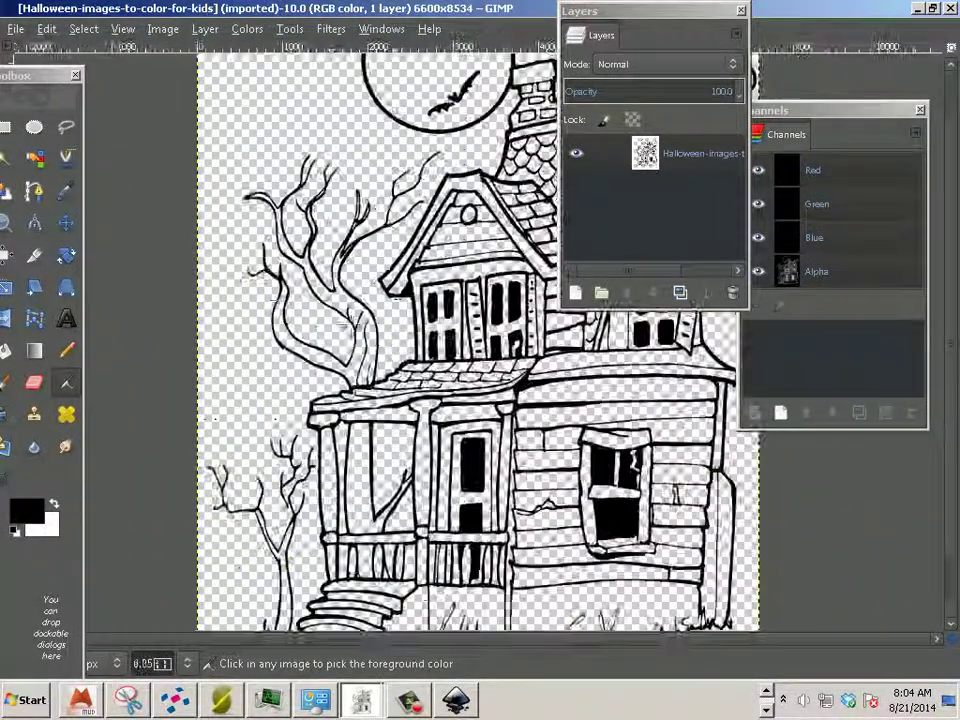
Choose the Paintbrush and set the foreground colour to bright red (ff0000)
{"action": "left_click", "coordinate": [5, 382]}
{"action": "left_click_drag", "start_coordinate": [309, 350], "coordinate": [324, 356]}
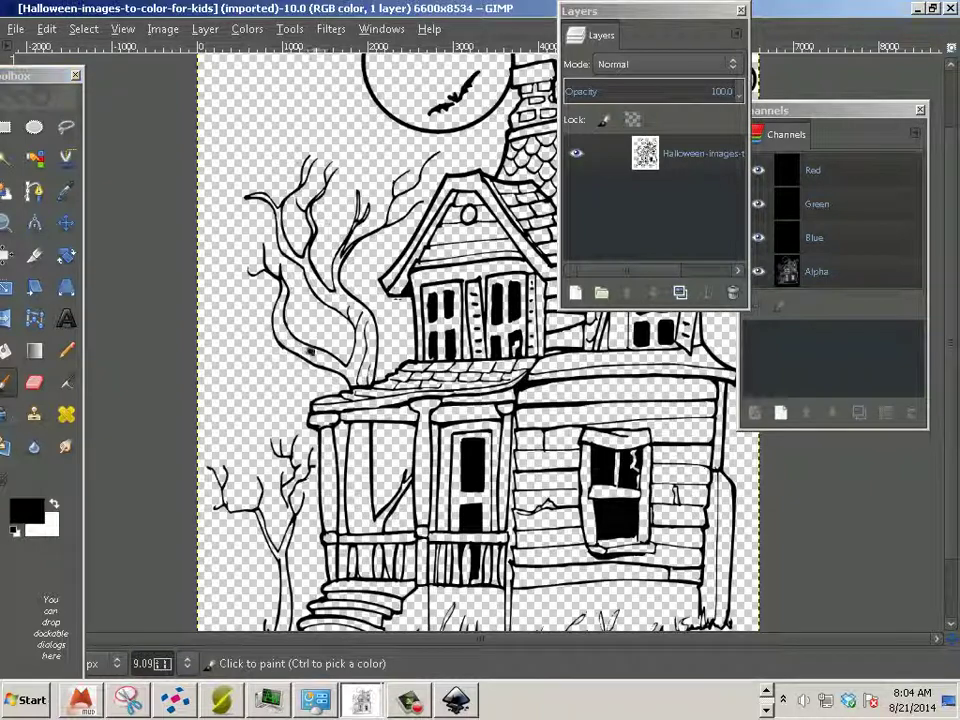
{"action": "left_click", "coordinate": [27, 511]}
{"action": "left_click_drag", "start_coordinate": [352, 397], "coordinate": [360, 296]}
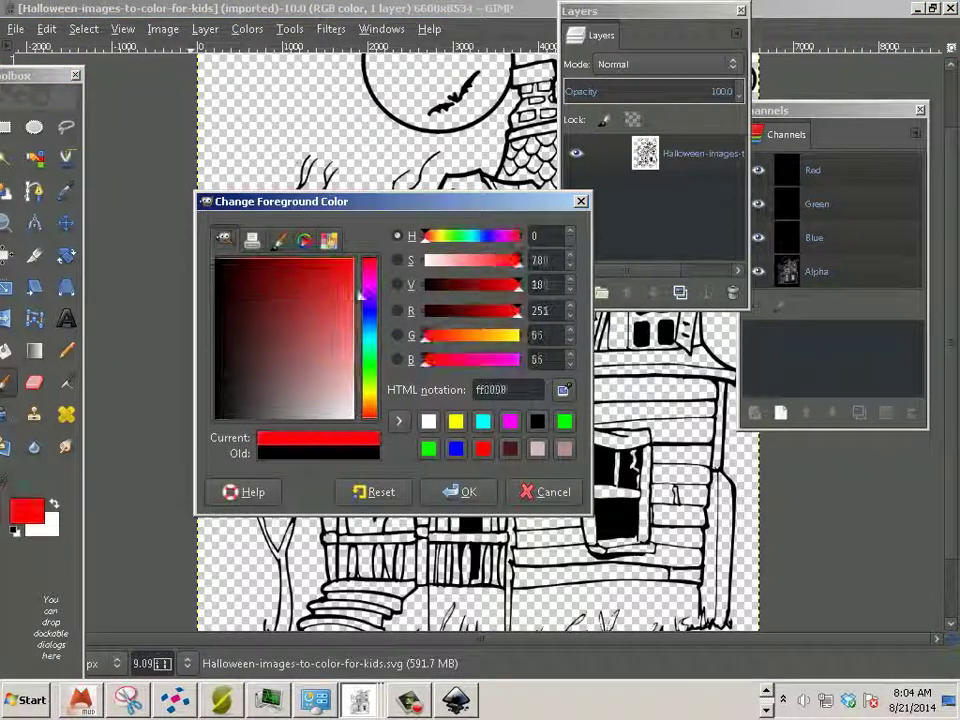
{"action": "key", "text": "Return"}
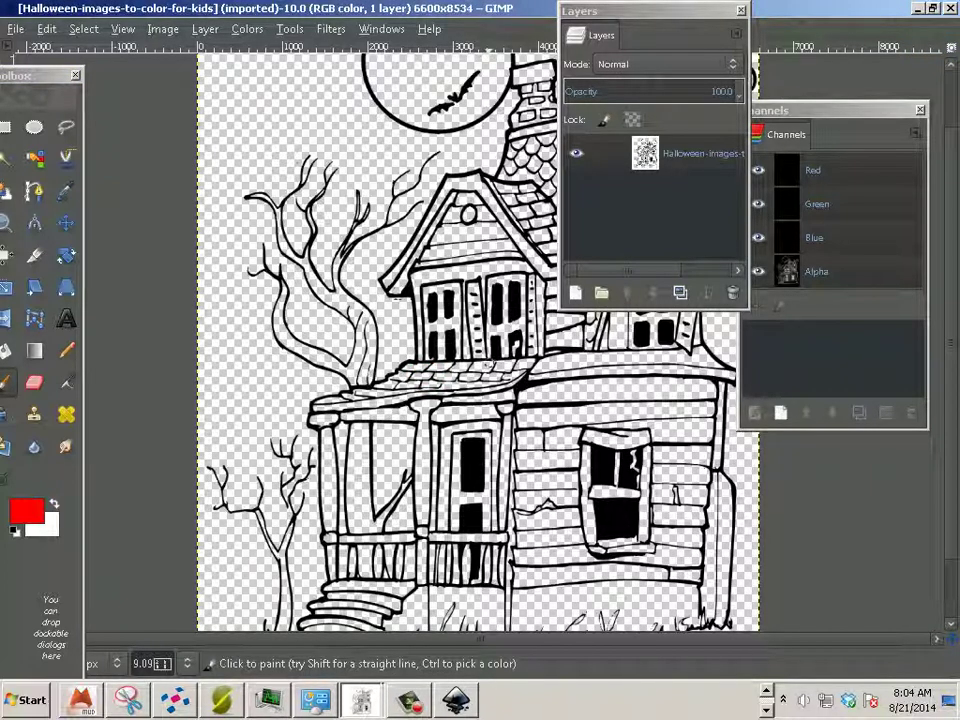
{"action": "left_click", "coordinate": [15, 29]}
{"action": "mouse_move", "coordinate": [28, 72]}
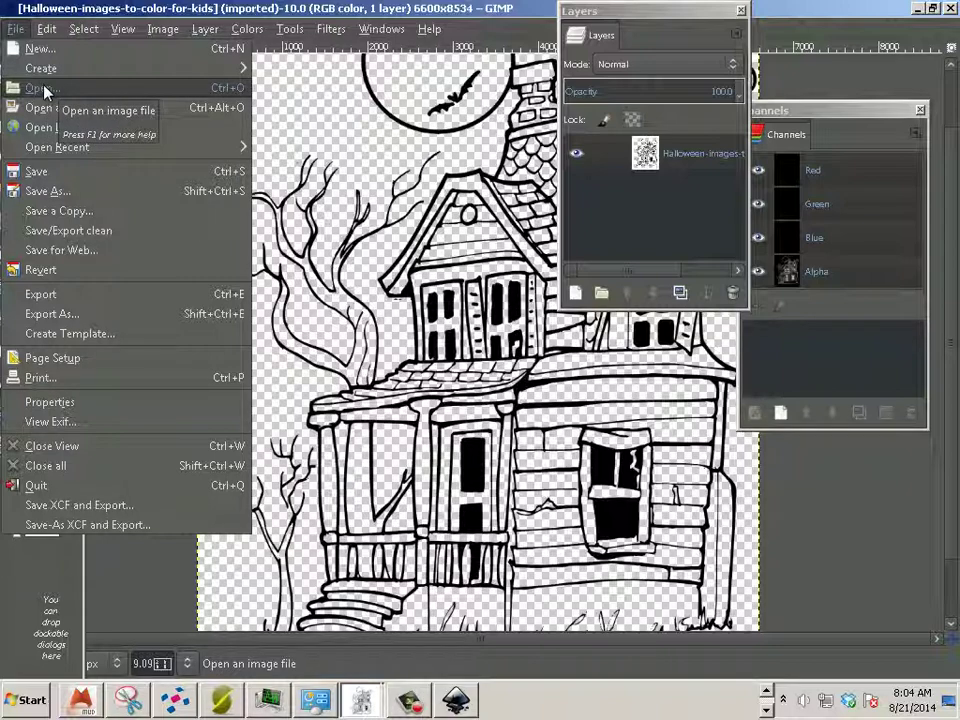
Open the same SVG again at letter size, 8.5 × 10.99 inches
{"action": "left_click", "coordinate": [44, 92]}
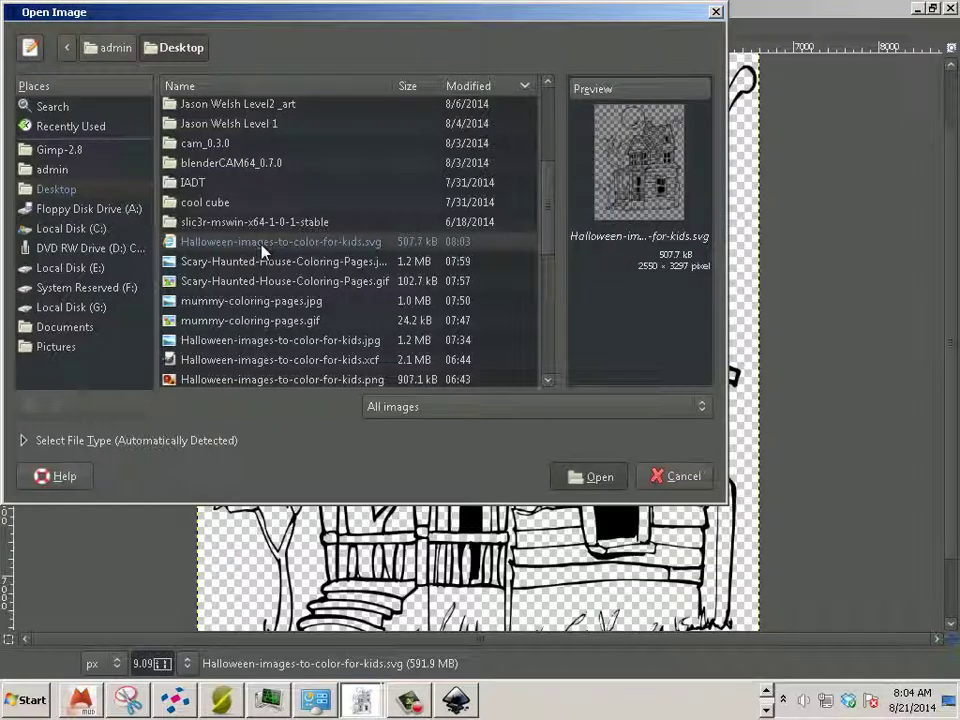
{"action": "double_click", "coordinate": [264, 250]}
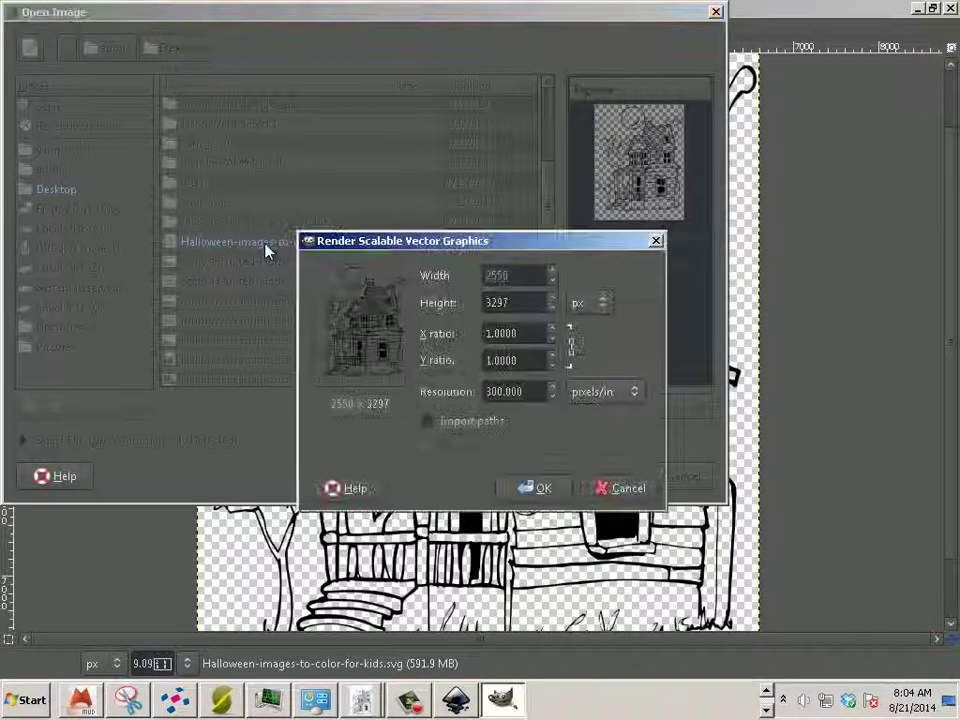
{"action": "left_click", "coordinate": [600, 305]}
{"action": "left_click", "coordinate": [598, 331]}
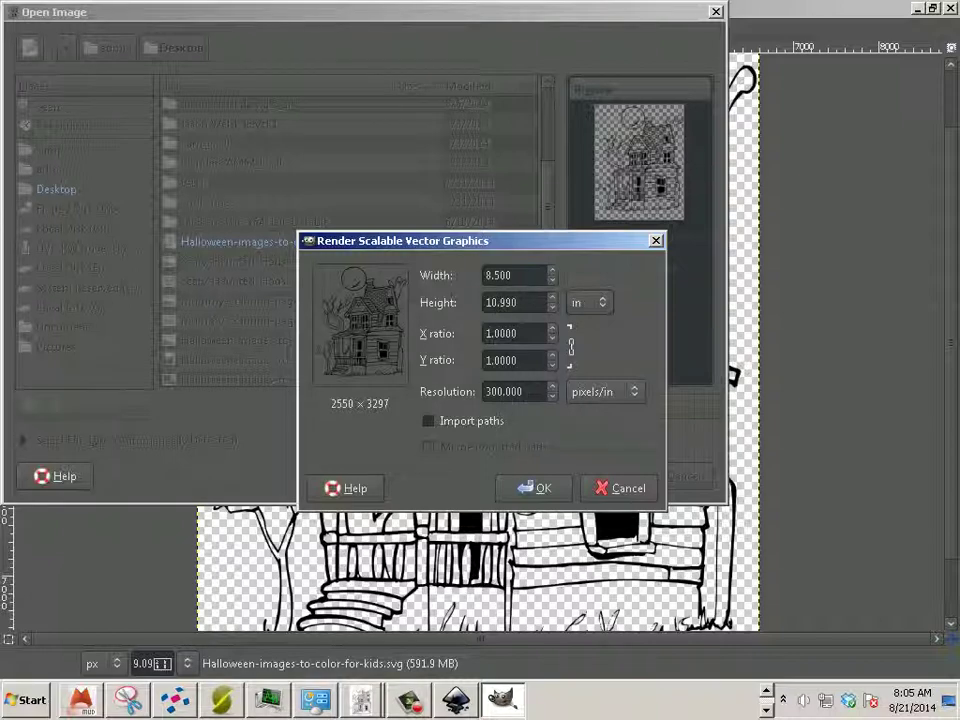
{"action": "left_click", "coordinate": [545, 491]}
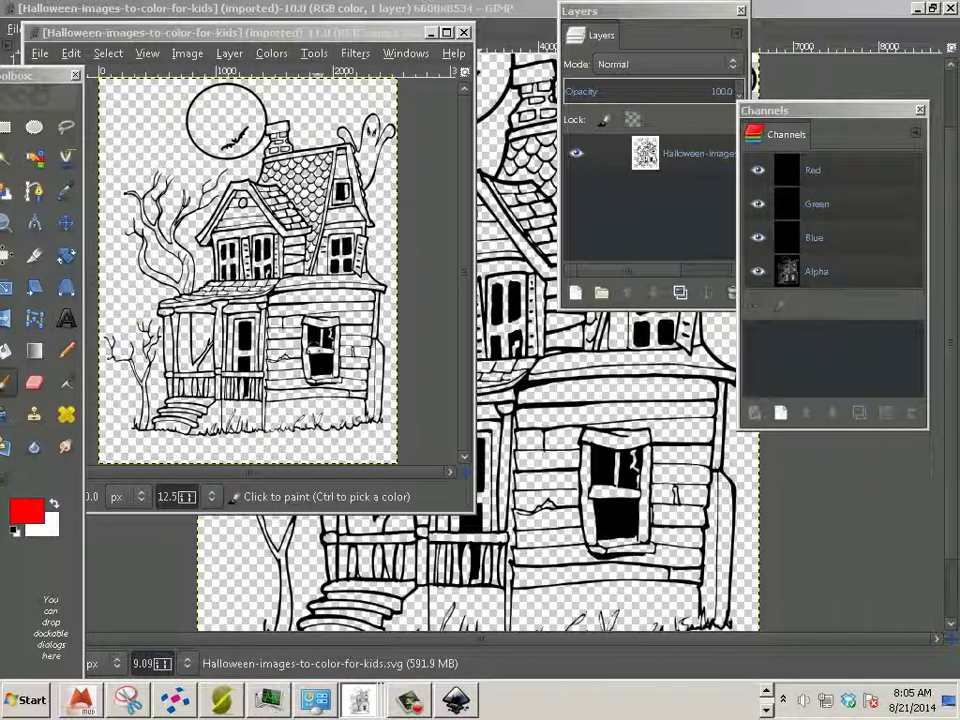
{"action": "left_click", "coordinate": [316, 338]}
{"action": "scroll", "coordinate": [325, 340], "scroll_direction": "up", "scroll_amount": 3}
{"action": "key", "text": "ctrl+z"}
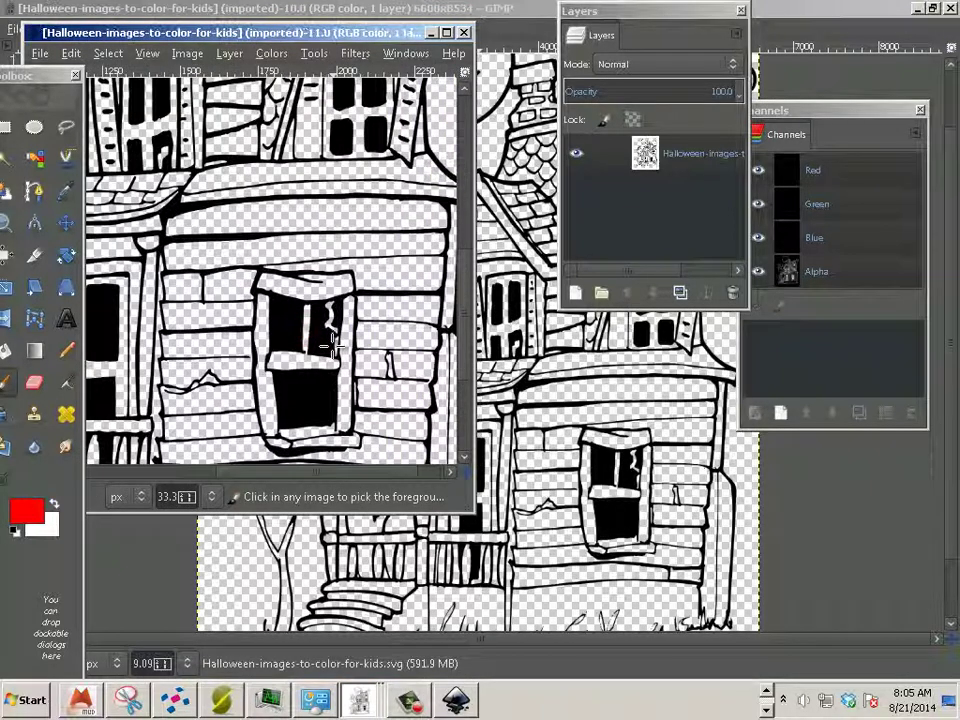
{"action": "scroll", "coordinate": [333, 345], "scroll_direction": "up", "scroll_amount": 4}
{"action": "scroll", "coordinate": [387, 345], "scroll_direction": "up", "scroll_amount": 1}
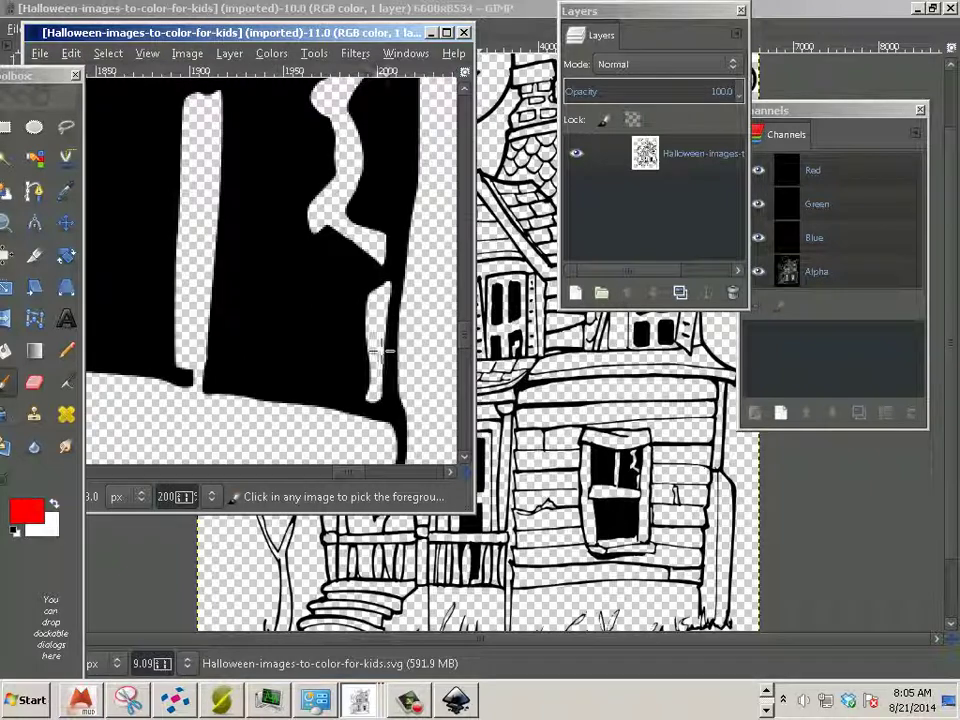
{"action": "scroll", "coordinate": [381, 349], "scroll_direction": "up", "scroll_amount": 1}
{"action": "scroll", "coordinate": [378, 350], "scroll_direction": "down", "scroll_amount": 1}
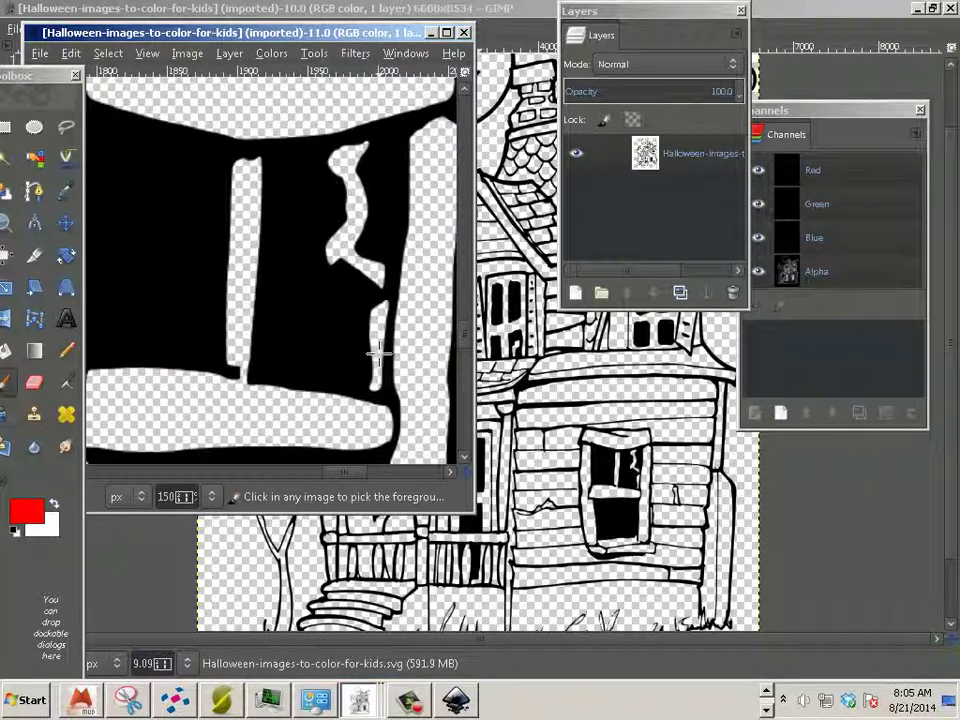
{"action": "scroll", "coordinate": [378, 350], "scroll_direction": "up", "scroll_amount": 1}
{"action": "key", "text": "p"}
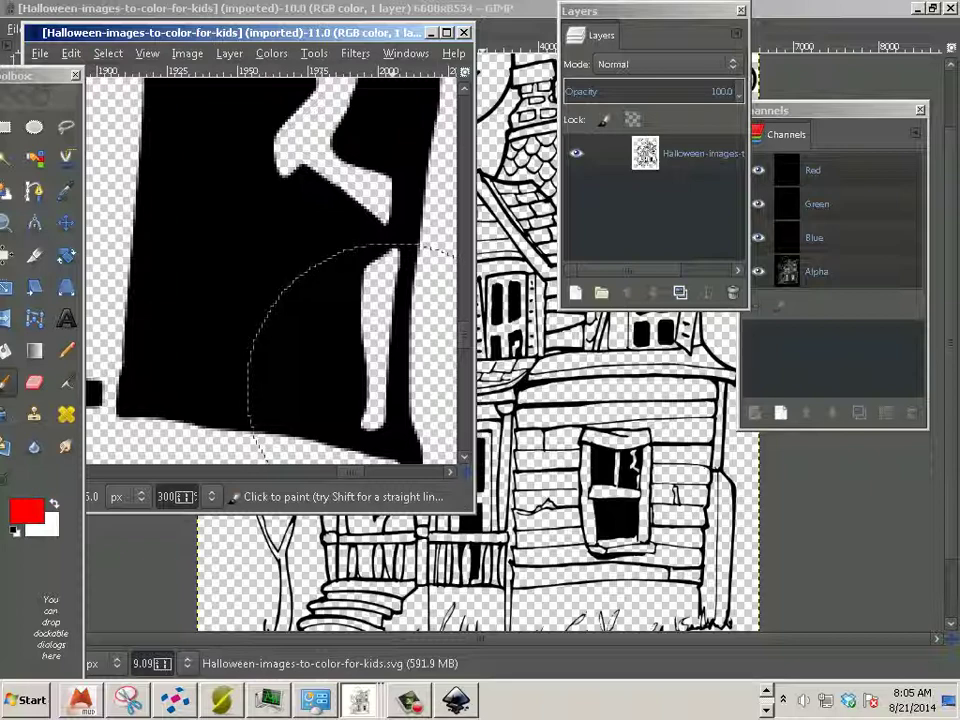
{"action": "scroll", "coordinate": [387, 388], "scroll_direction": "down", "scroll_amount": 1}
{"action": "key", "text": "o"}
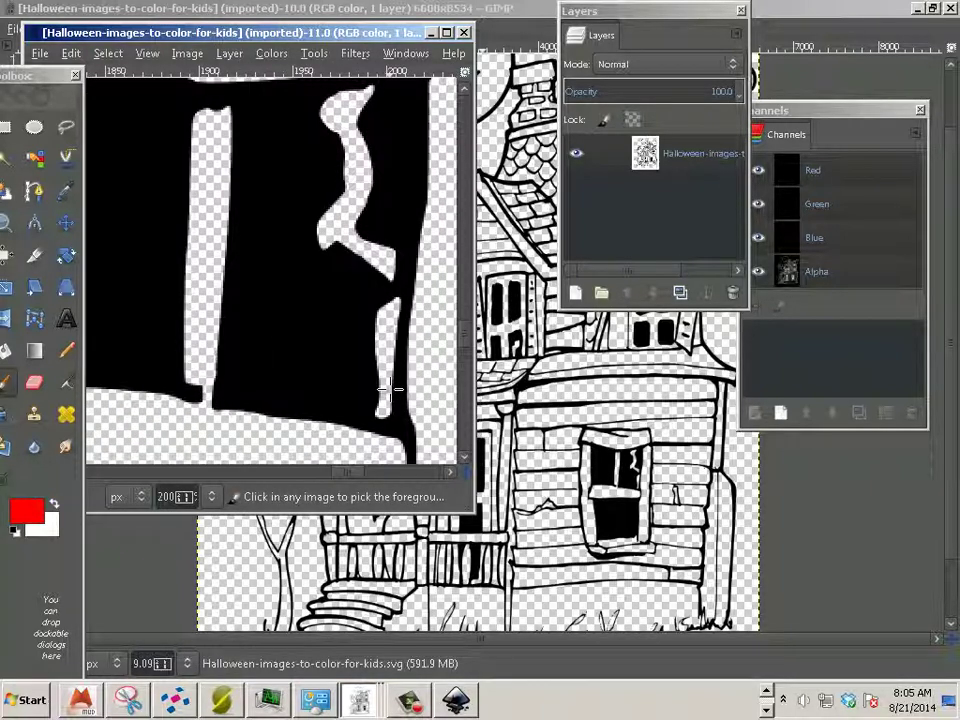
{"action": "scroll", "coordinate": [387, 386], "scroll_direction": "up", "scroll_amount": 2}
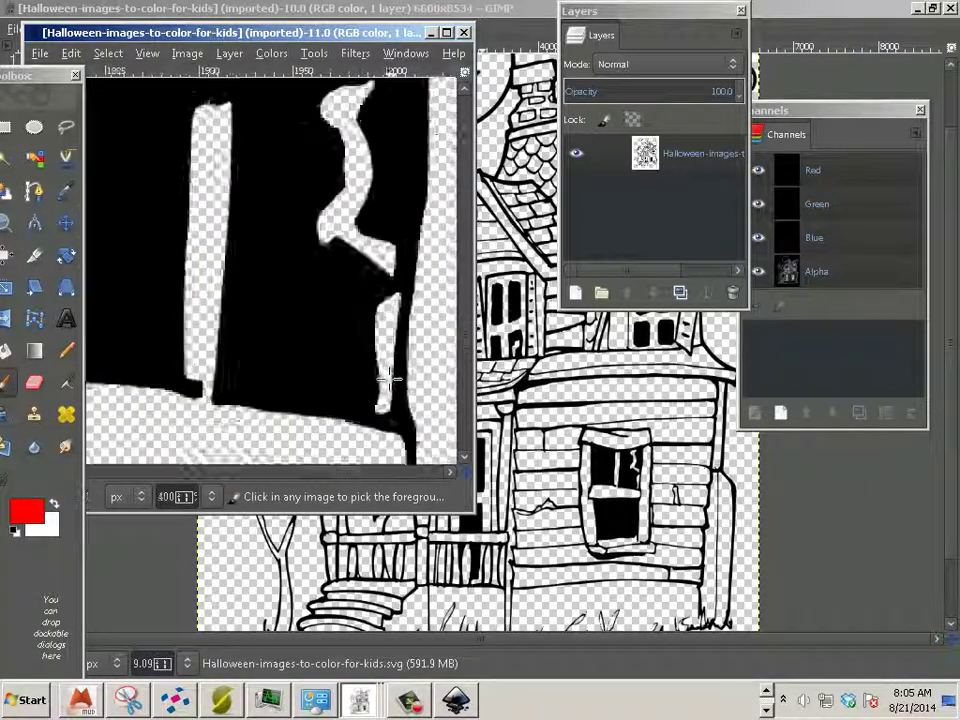
{"action": "scroll", "coordinate": [390, 378], "scroll_direction": "down", "scroll_amount": 5}
{"action": "scroll", "coordinate": [313, 397], "scroll_direction": "down", "scroll_amount": 2}
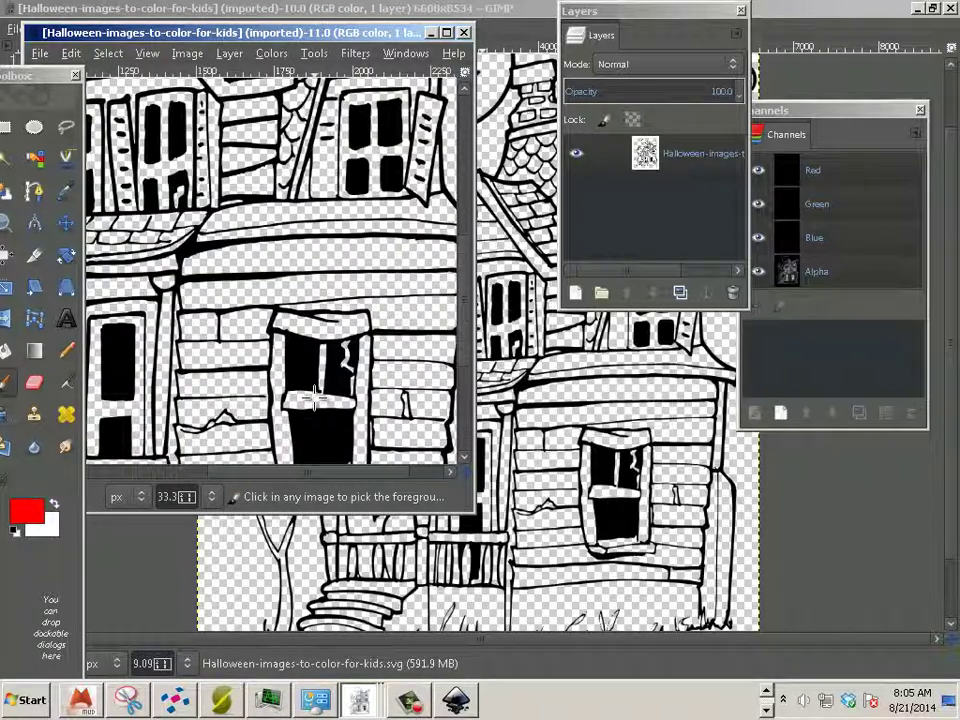
{"action": "scroll", "coordinate": [313, 397], "scroll_direction": "down", "scroll_amount": 3}
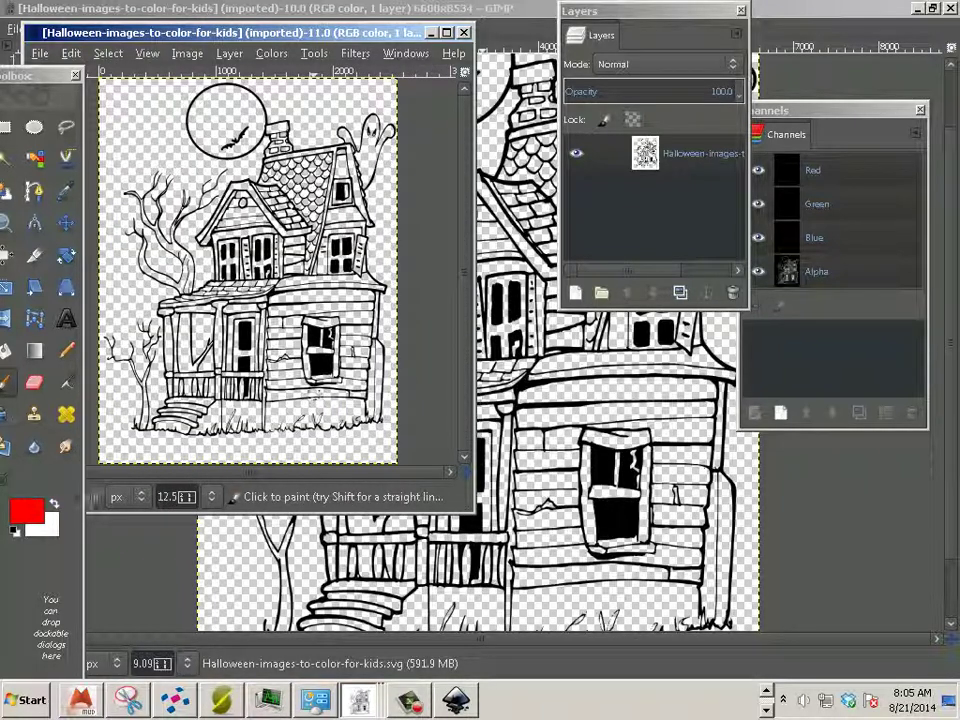